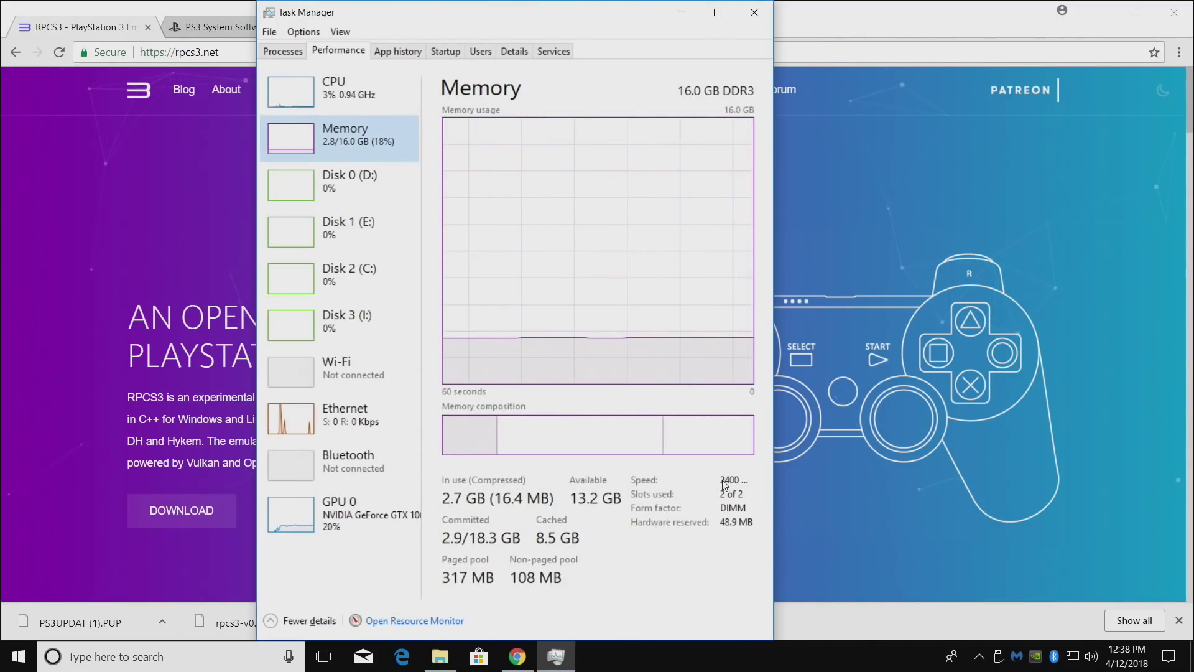
Step: Minimize Task Manager and download the Windows x64 build of RPCS3 from the site's download page
click(683, 11)
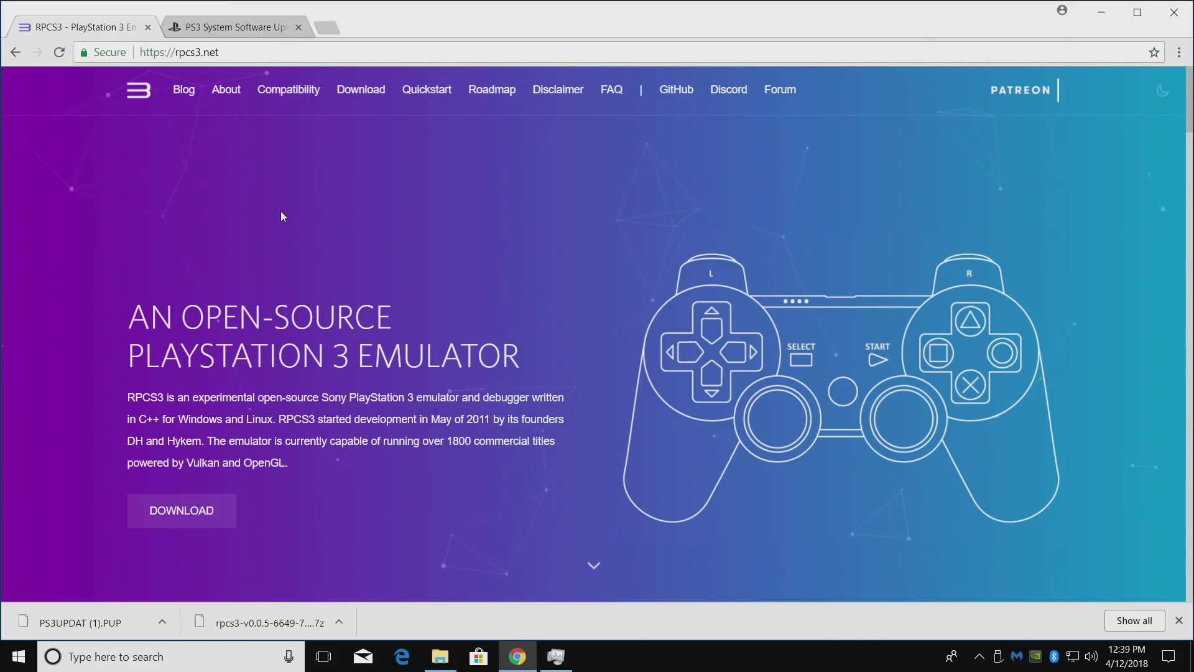
click(351, 89)
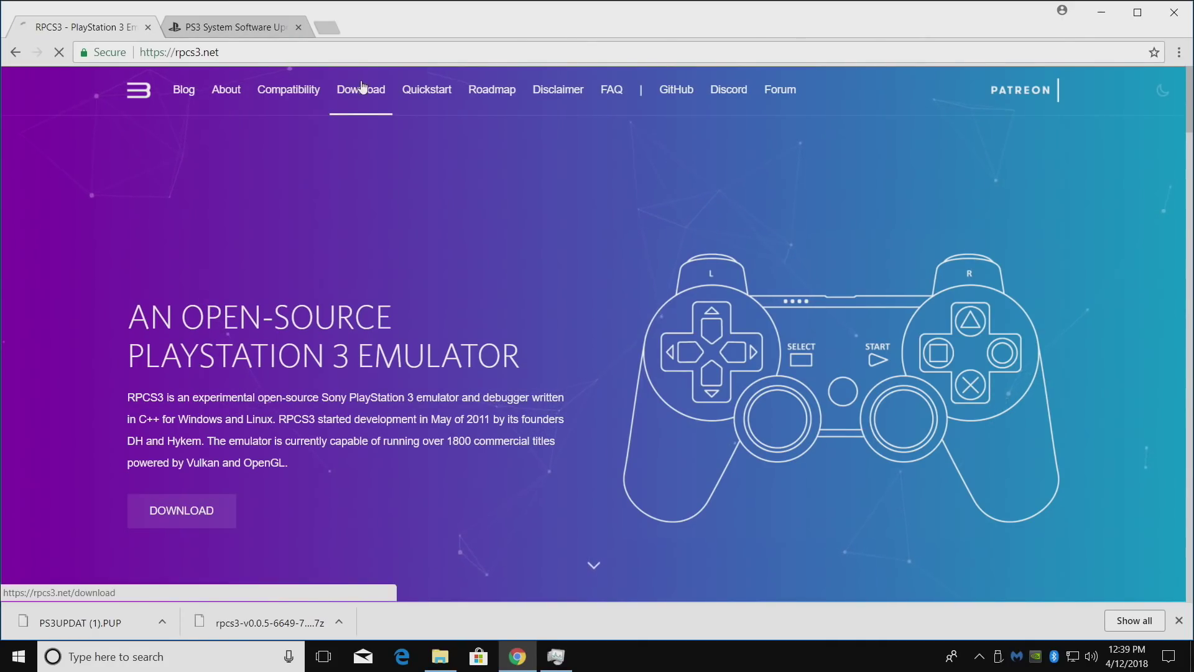
scroll(395, 308, down, 5)
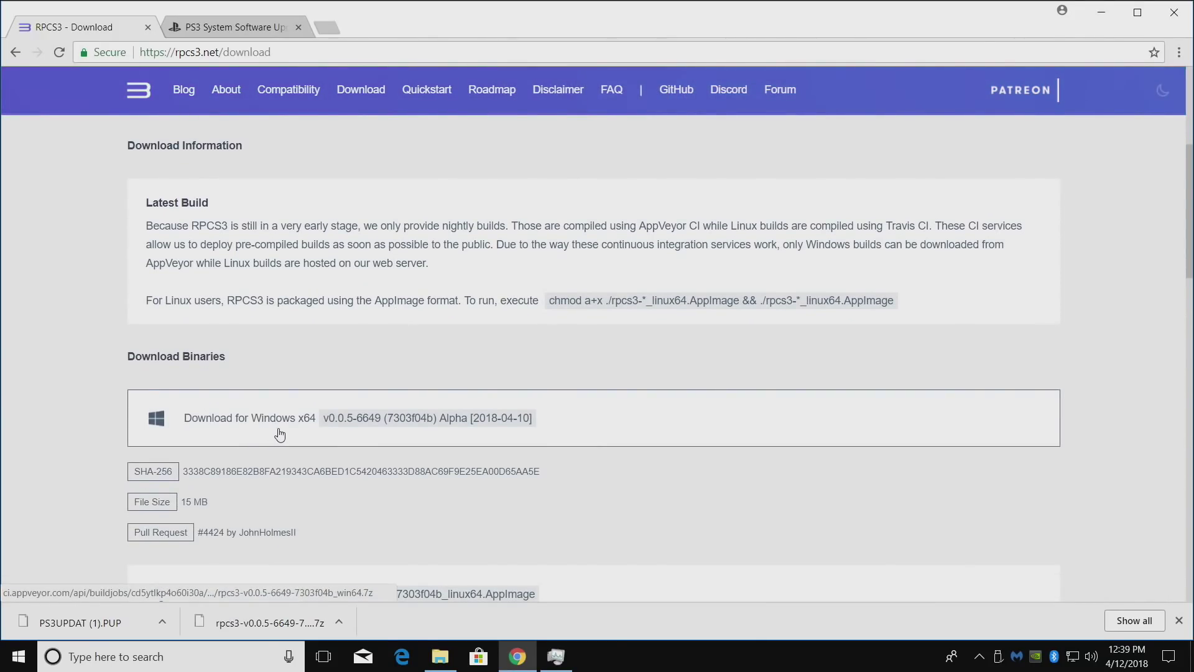
click(367, 421)
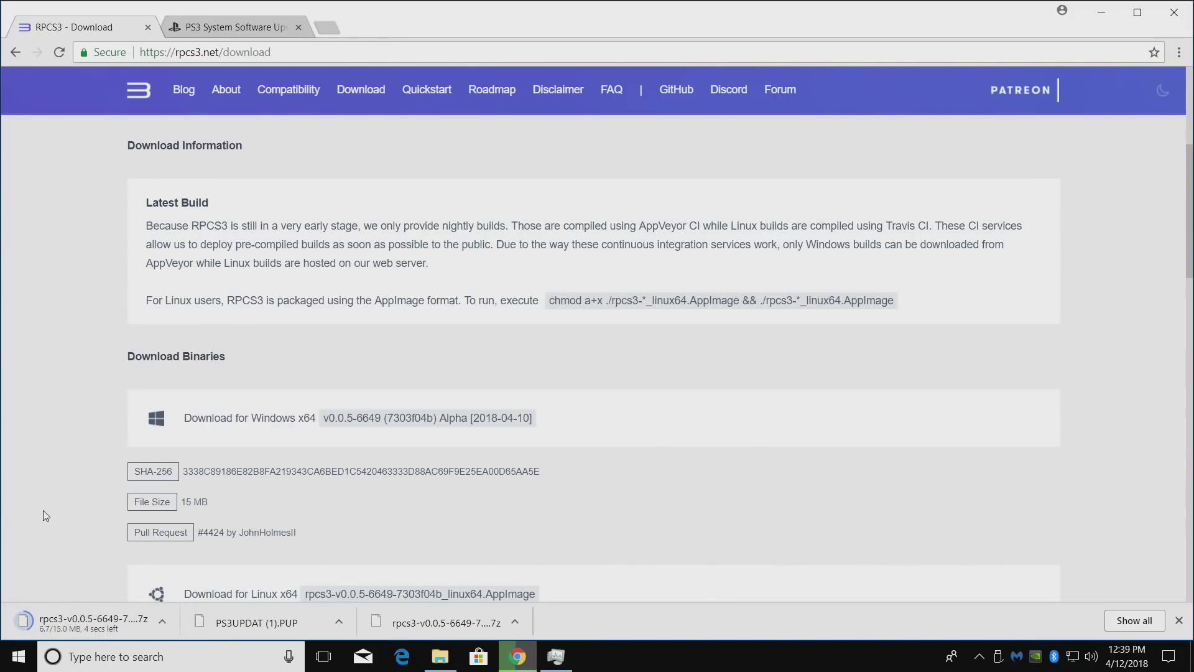
Step: Download the PS3 system software update 4.82 from the PlayStation support page, and minimize the browser
click(193, 31)
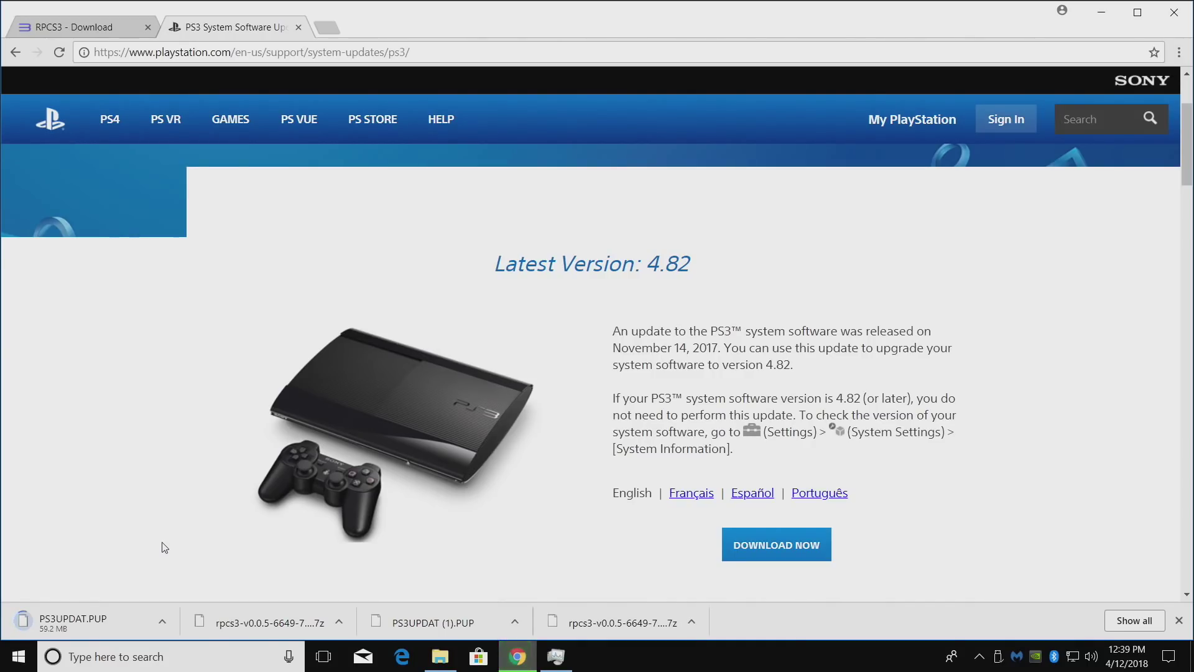
click(1101, 13)
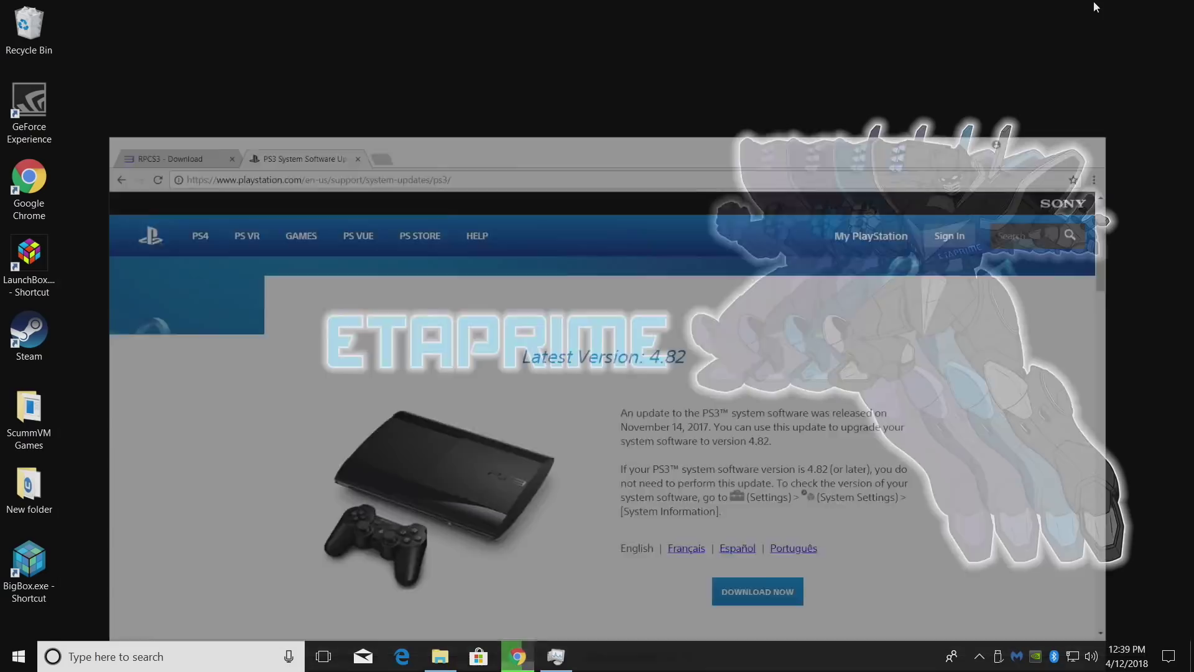
Step: View the PS3 games folder on drive D: in File Explorer, and open the RPCS3 compatibility page in Chrome
click(449, 660)
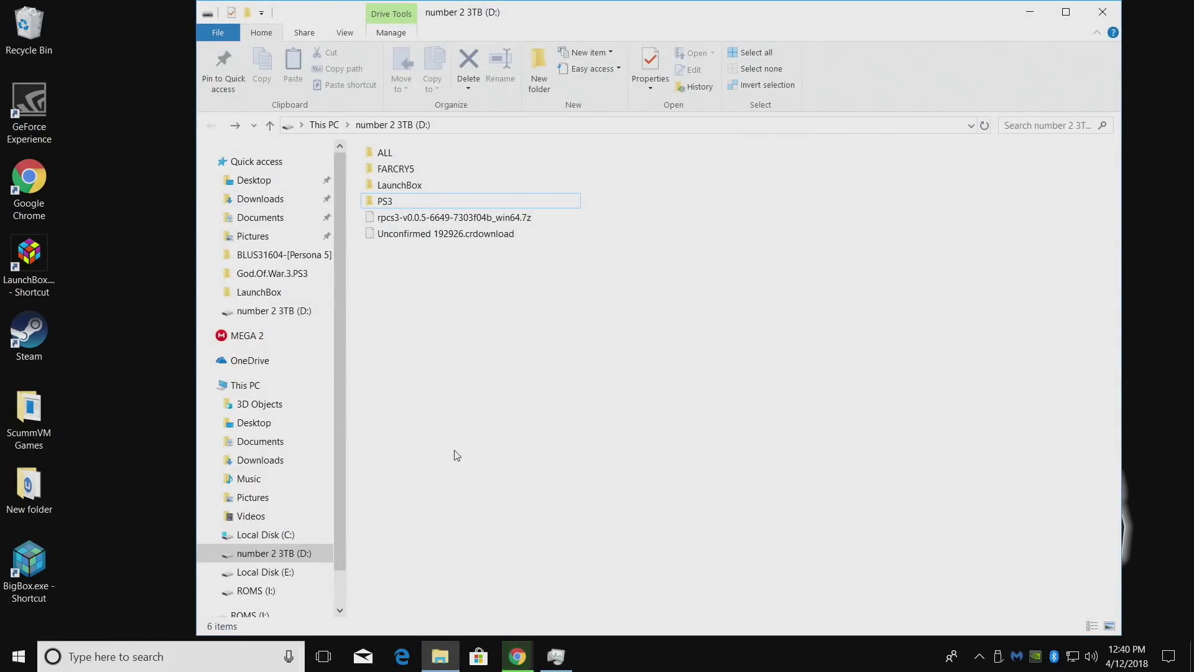
double_click(399, 200)
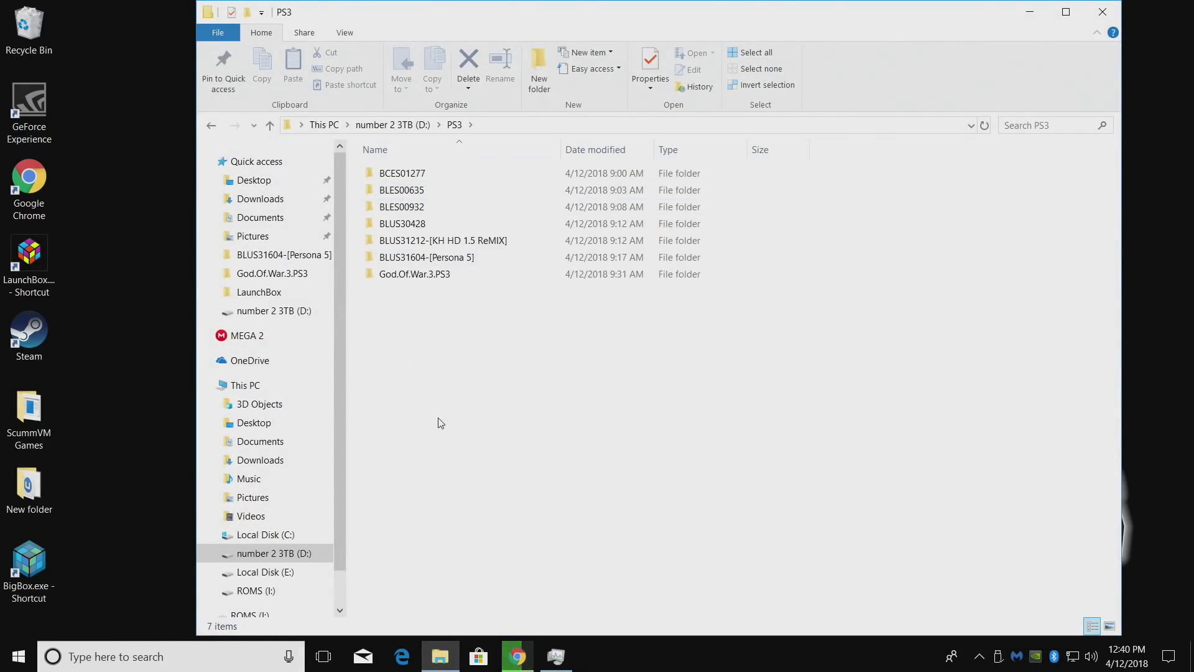
click(504, 657)
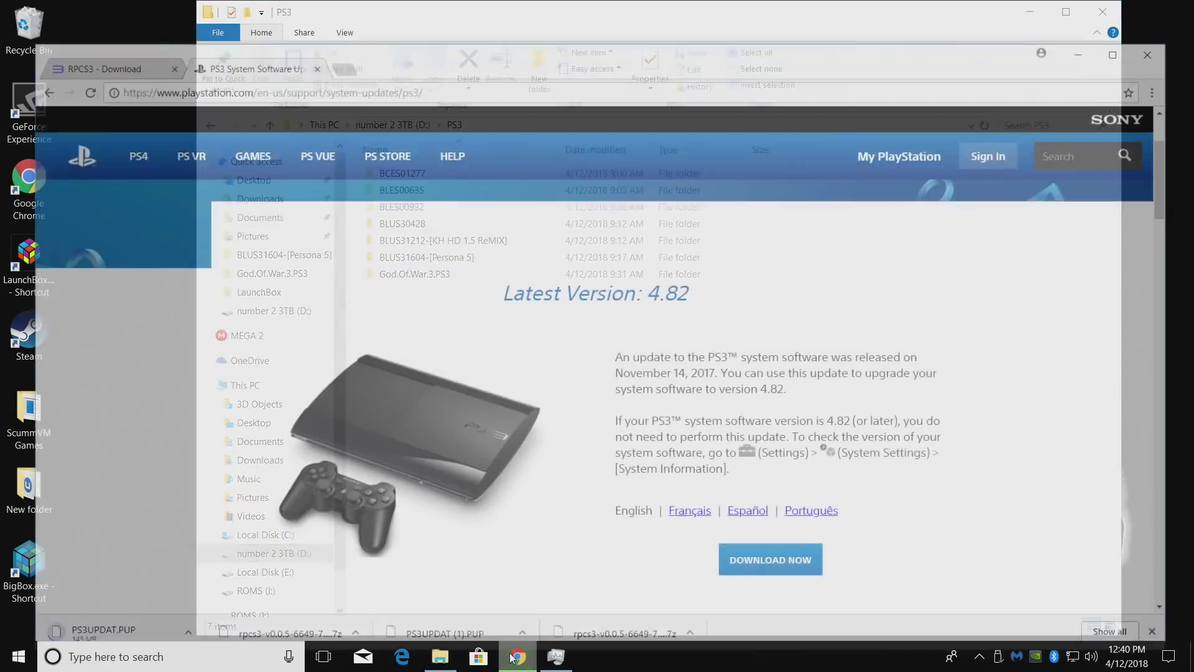
click(85, 28)
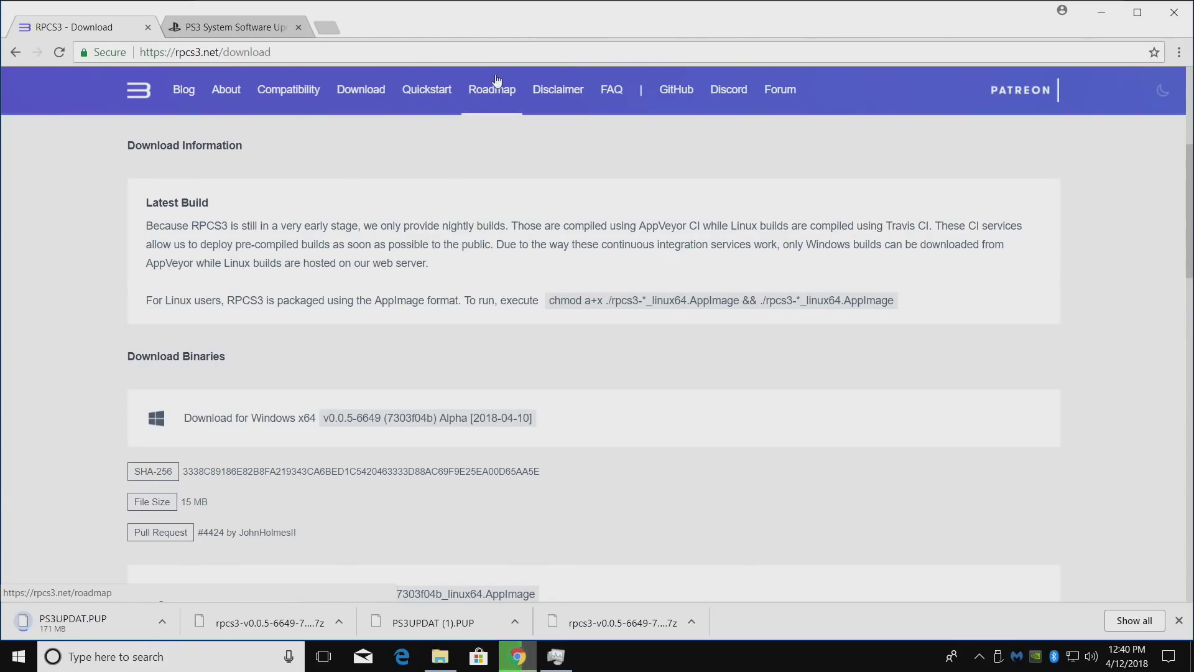
click(283, 89)
Step: Switch back to File Explorer and examine the contents of the BLUS30428 game folder
key(alt+Tab)
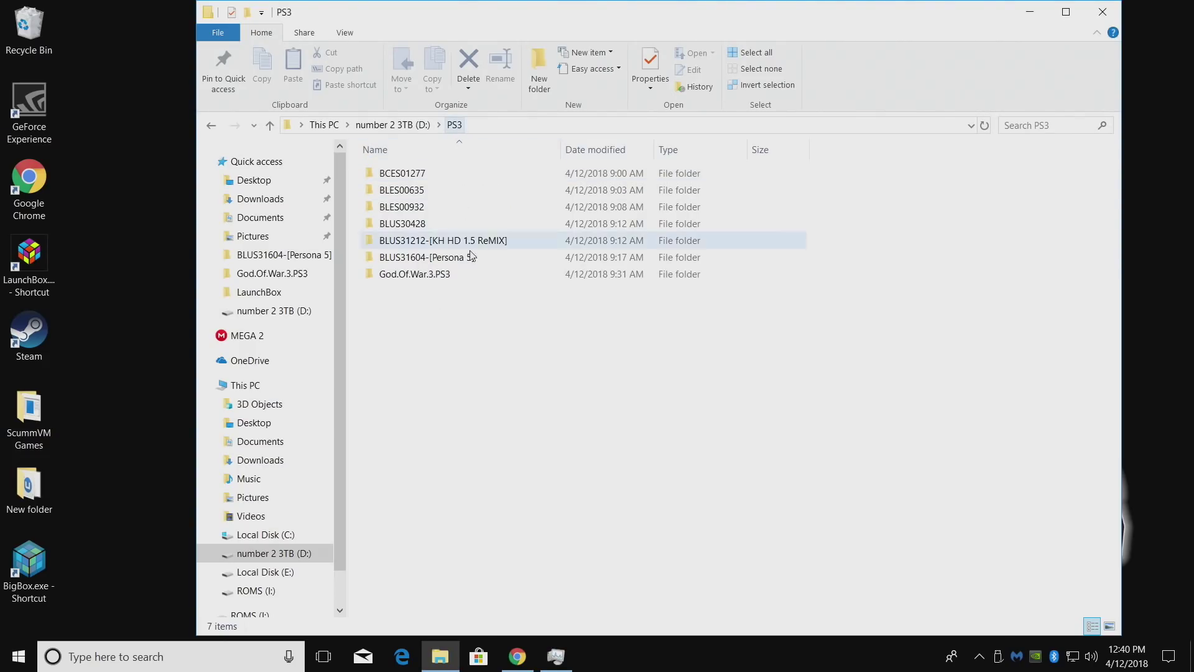
mouse_move(461, 281)
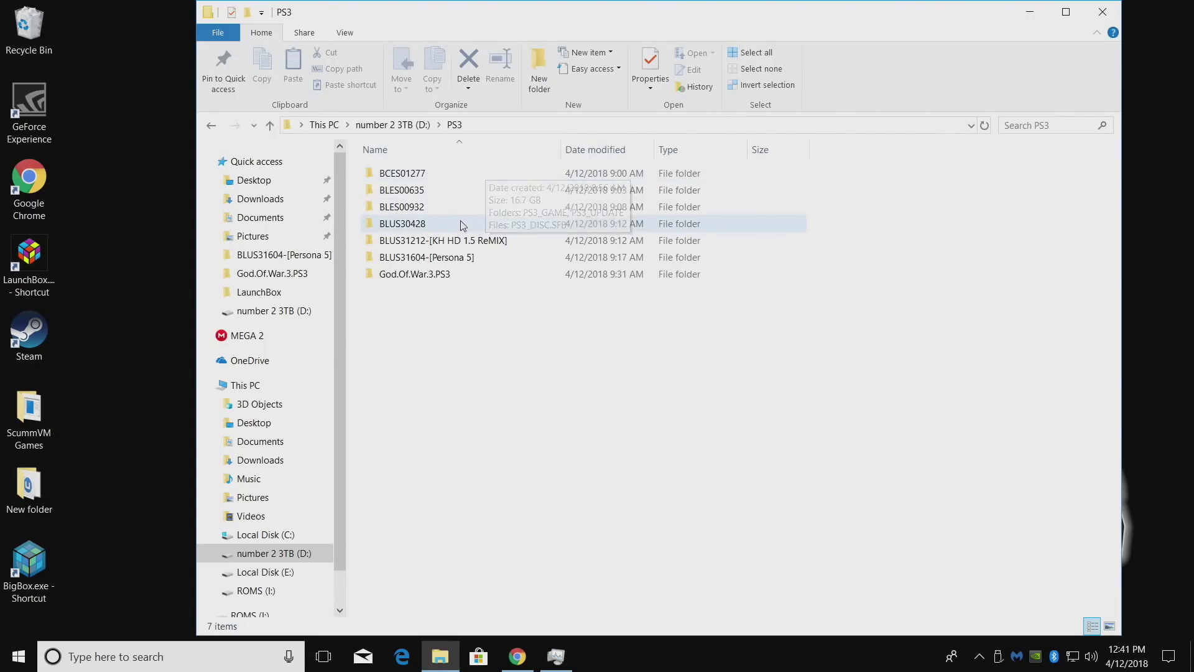
double_click(422, 224)
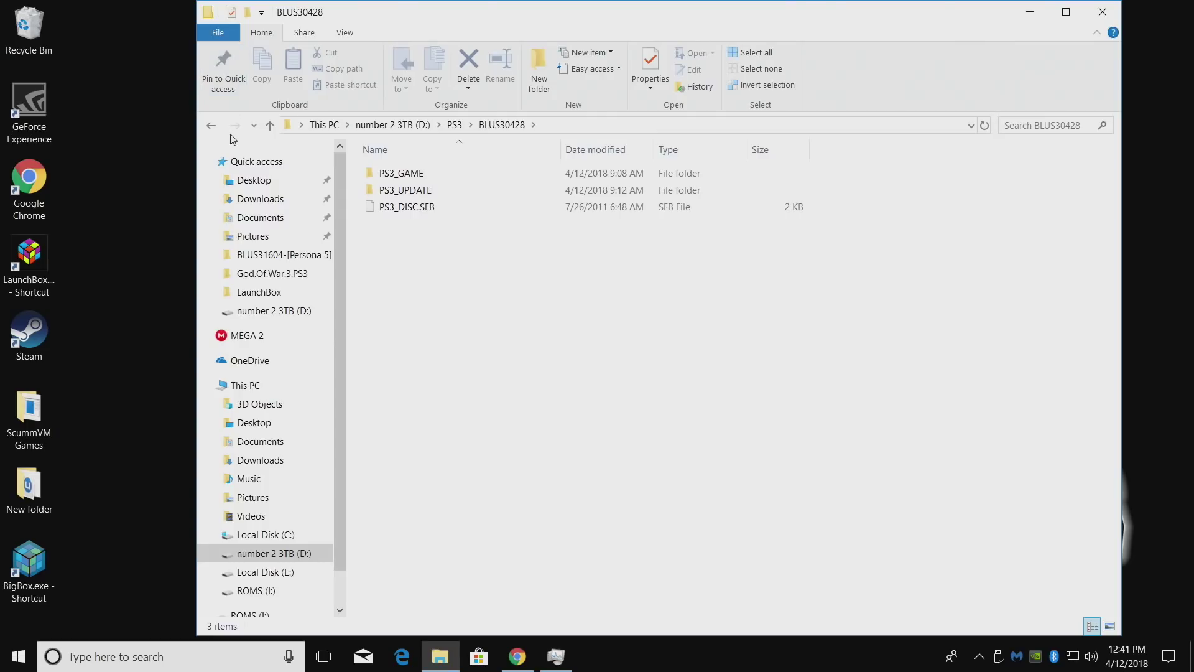
key(alt+Left)
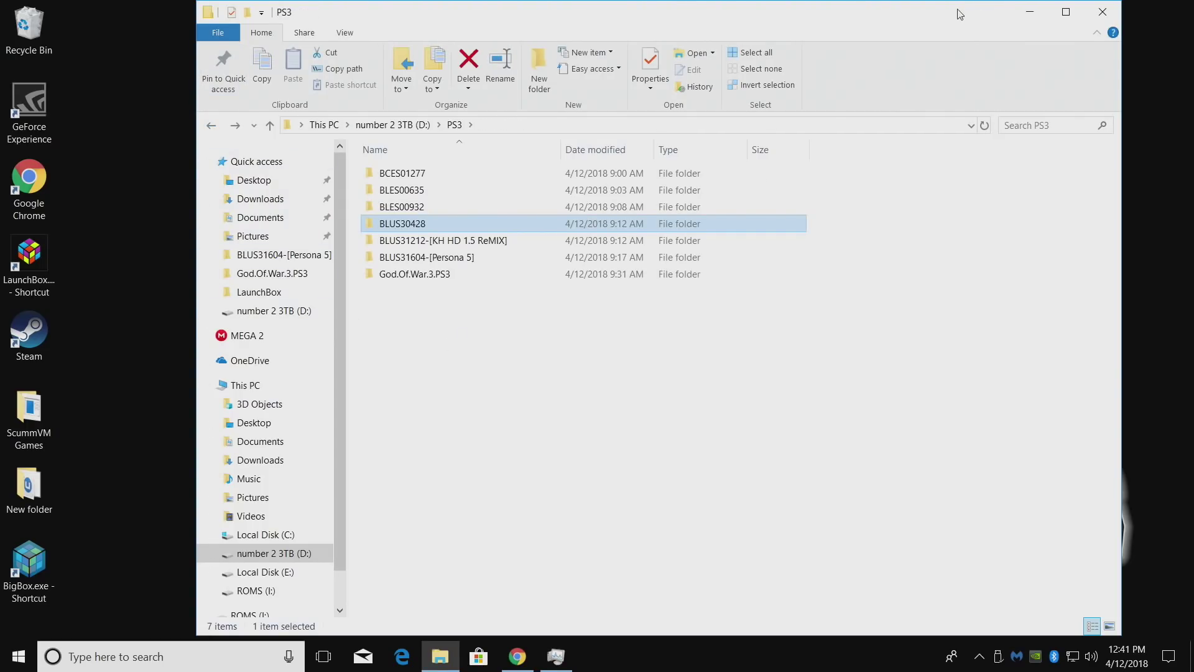
Step: Extract rpcs3-v0.0.5-6649-7303f04b_win64.7z with 7-Zip into its own folder on drive D:
click(212, 125)
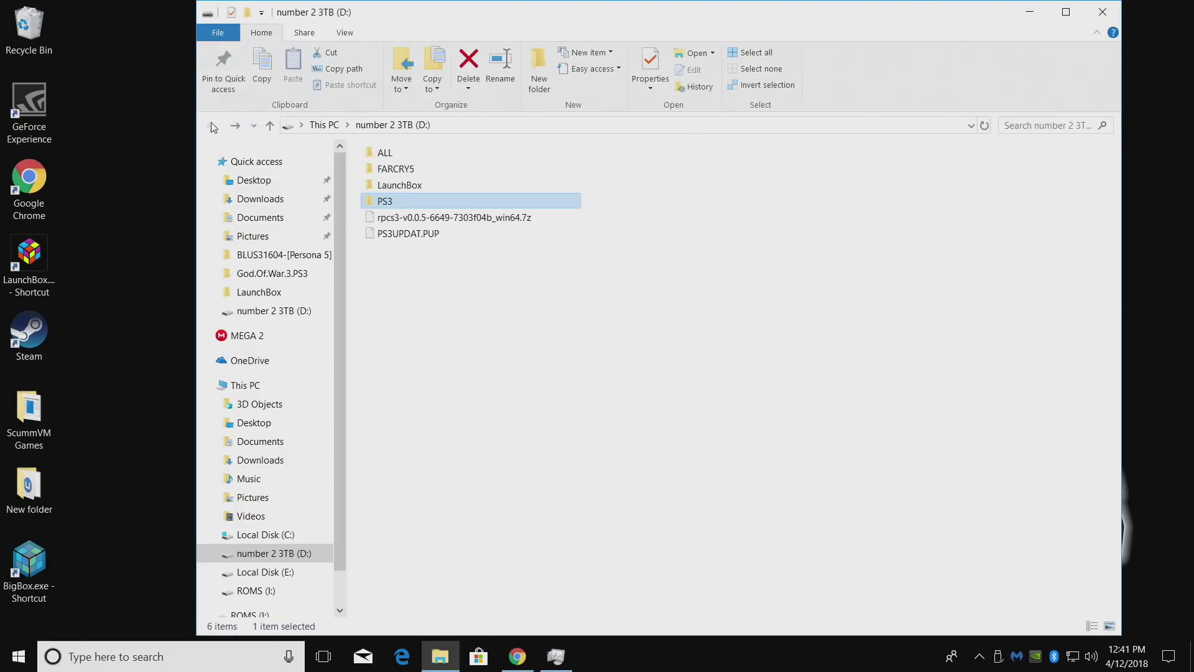
click(406, 301)
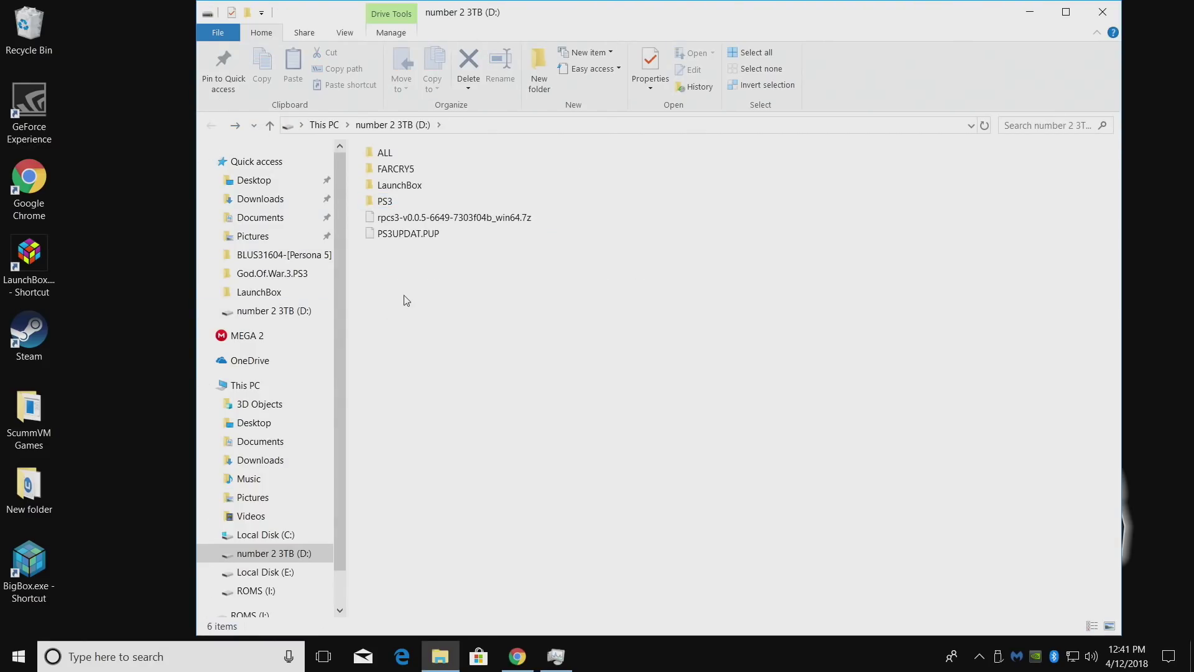
right_click(457, 219)
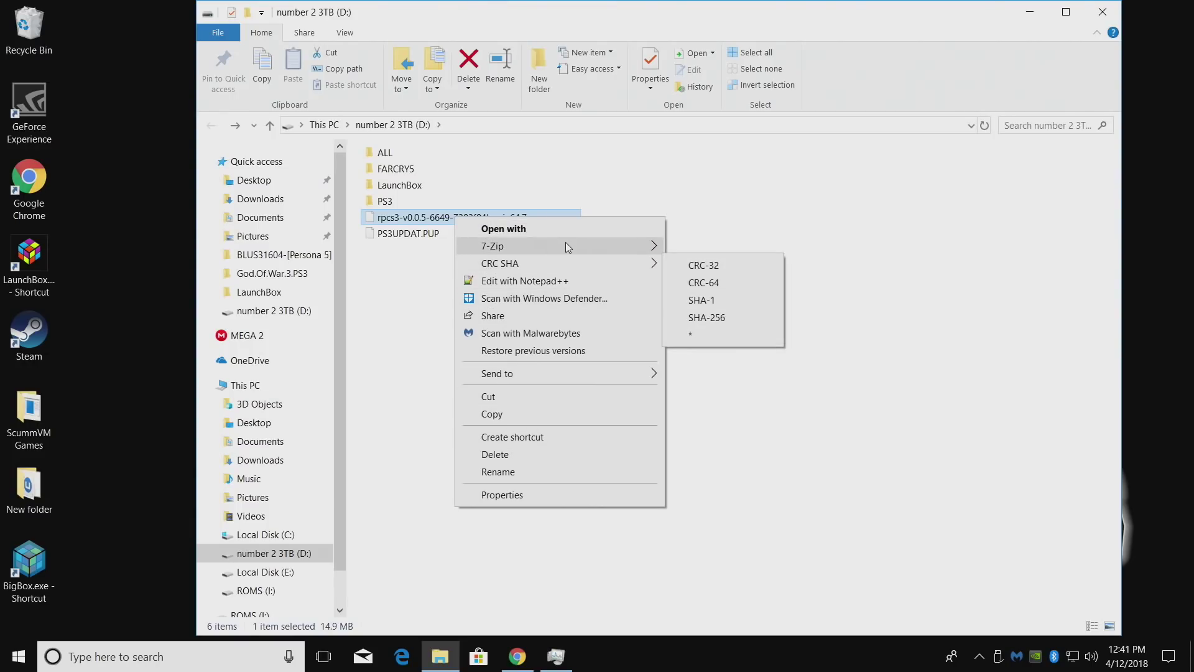
mouse_move(566, 242)
click(746, 320)
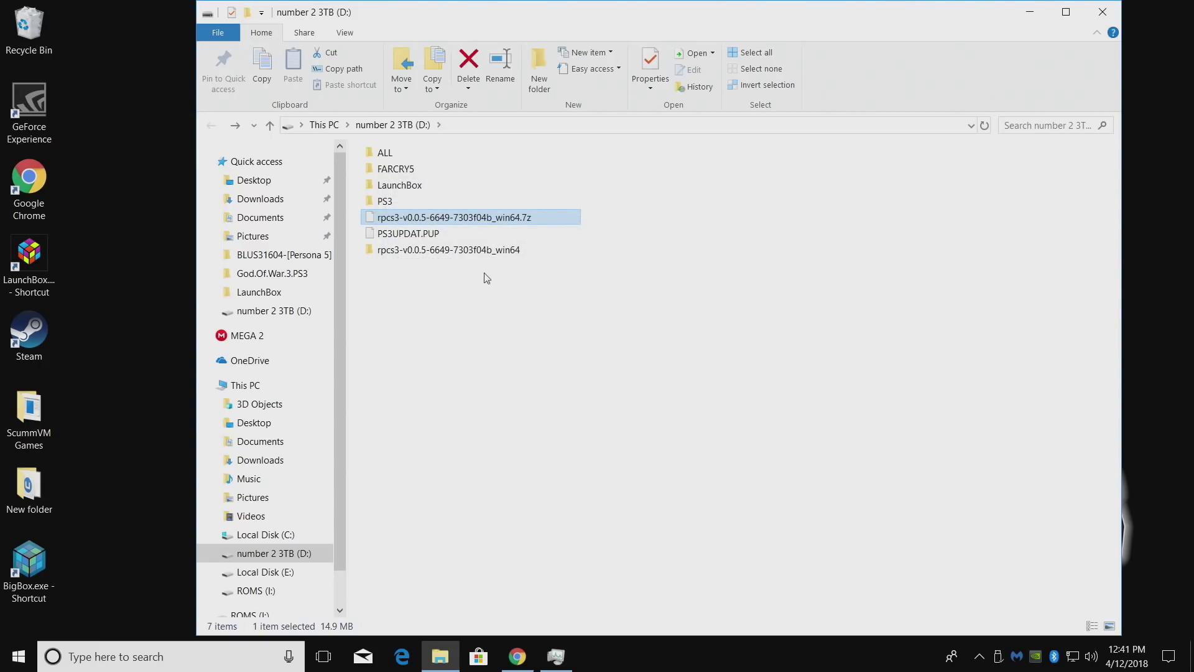
Step: Launch rpcs3.exe from the extracted folder and accept the welcome dialog, confirming the Quickstart guide was read and enabling Do not show again
double_click(485, 251)
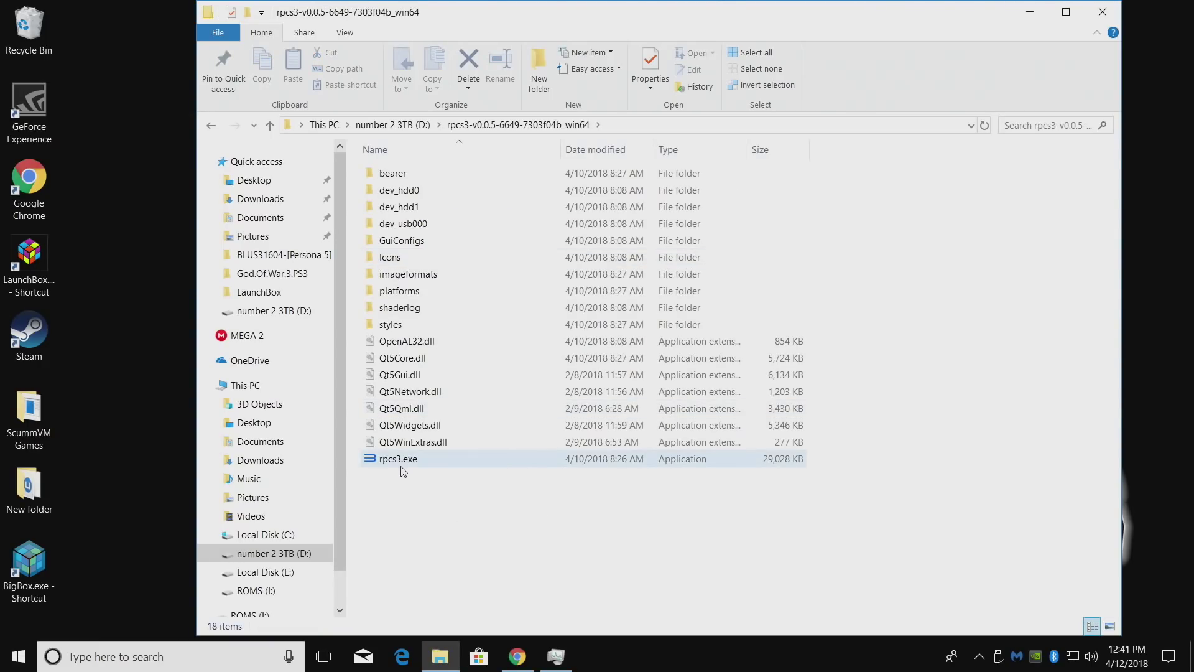
double_click(404, 465)
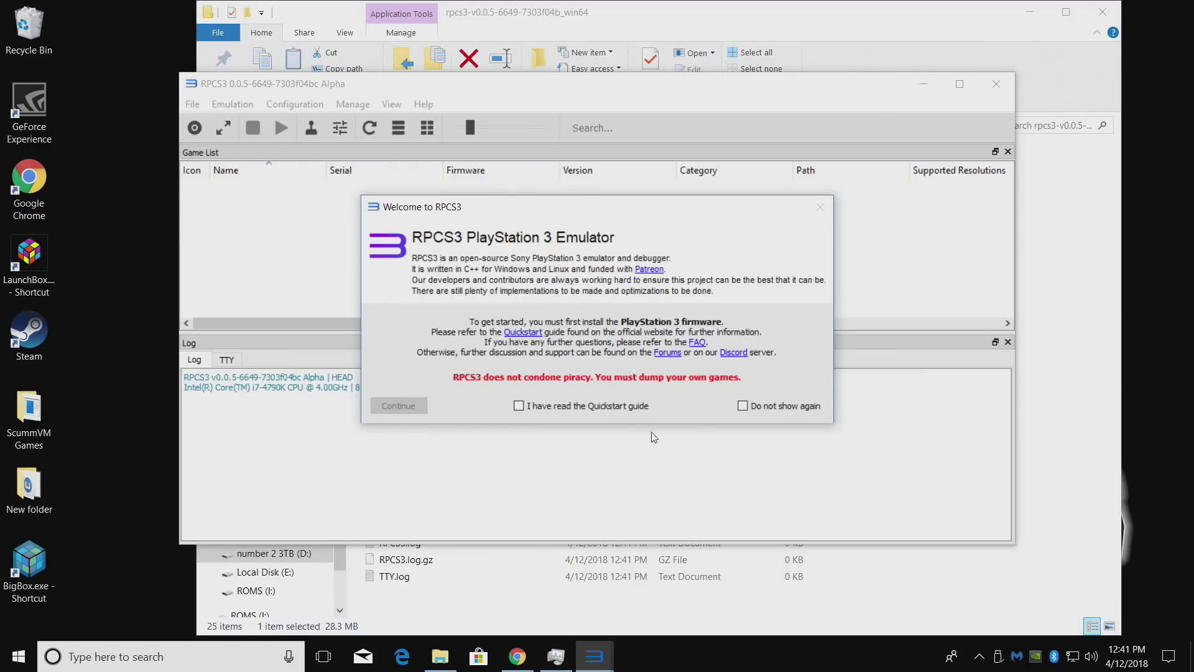
click(520, 406)
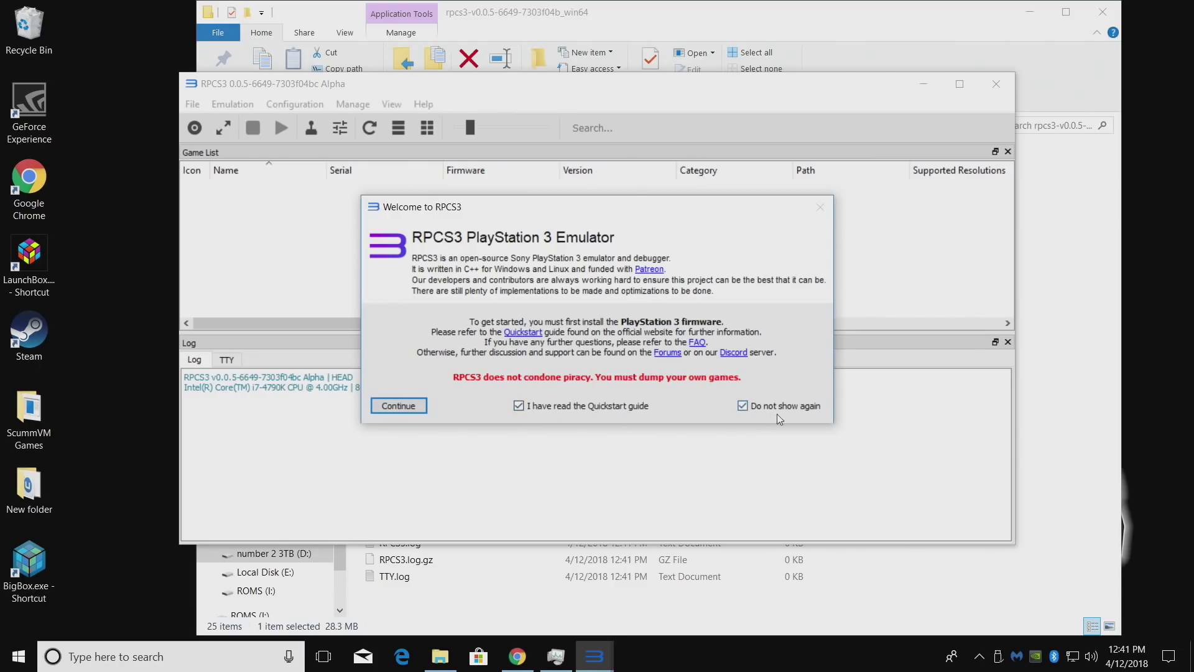
click(397, 408)
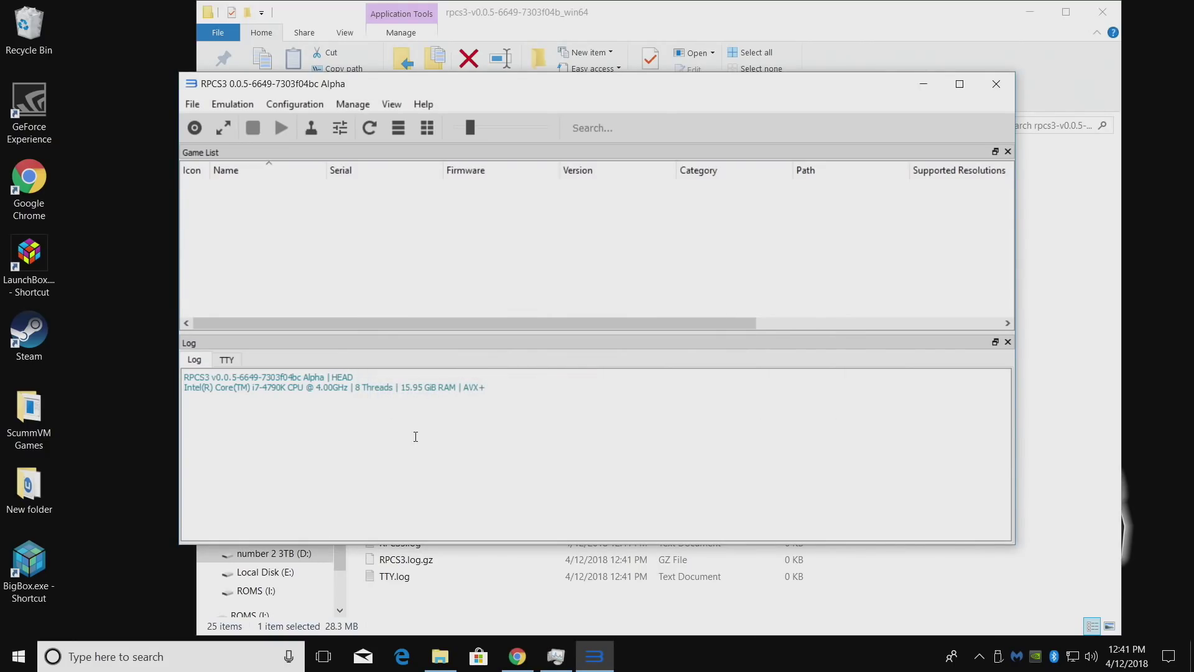
Step: Install the PS3 firmware from PS3UPDAT.PUP on drive D:, and close RPCS3 once its modules are compiled
click(193, 107)
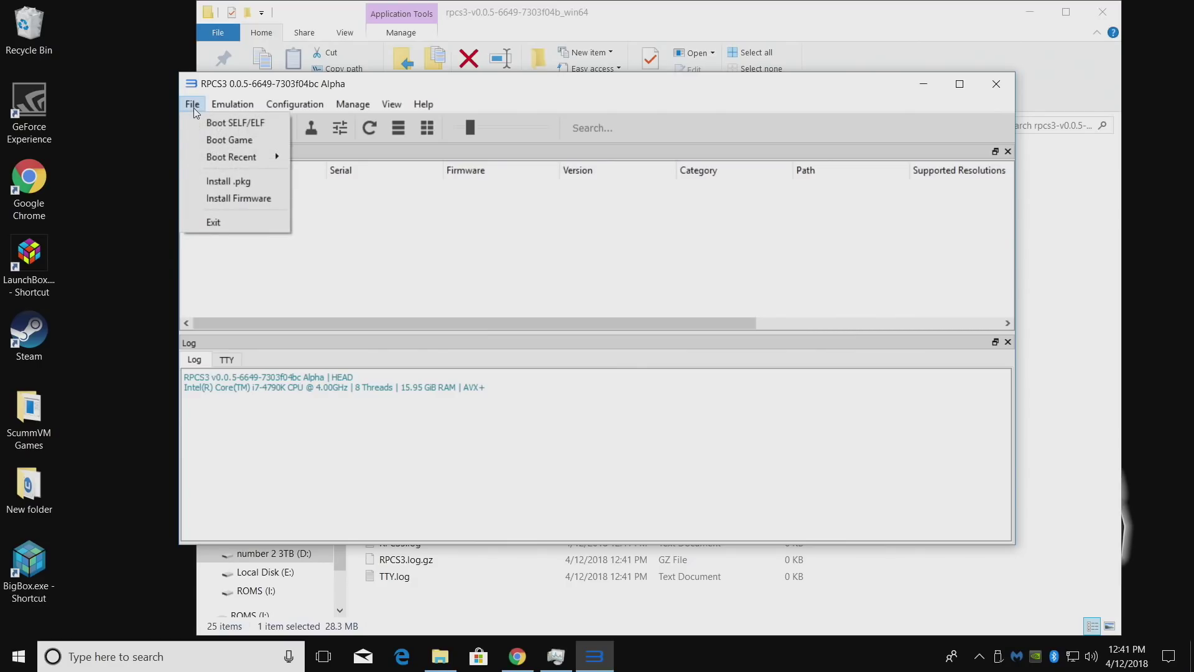
click(238, 198)
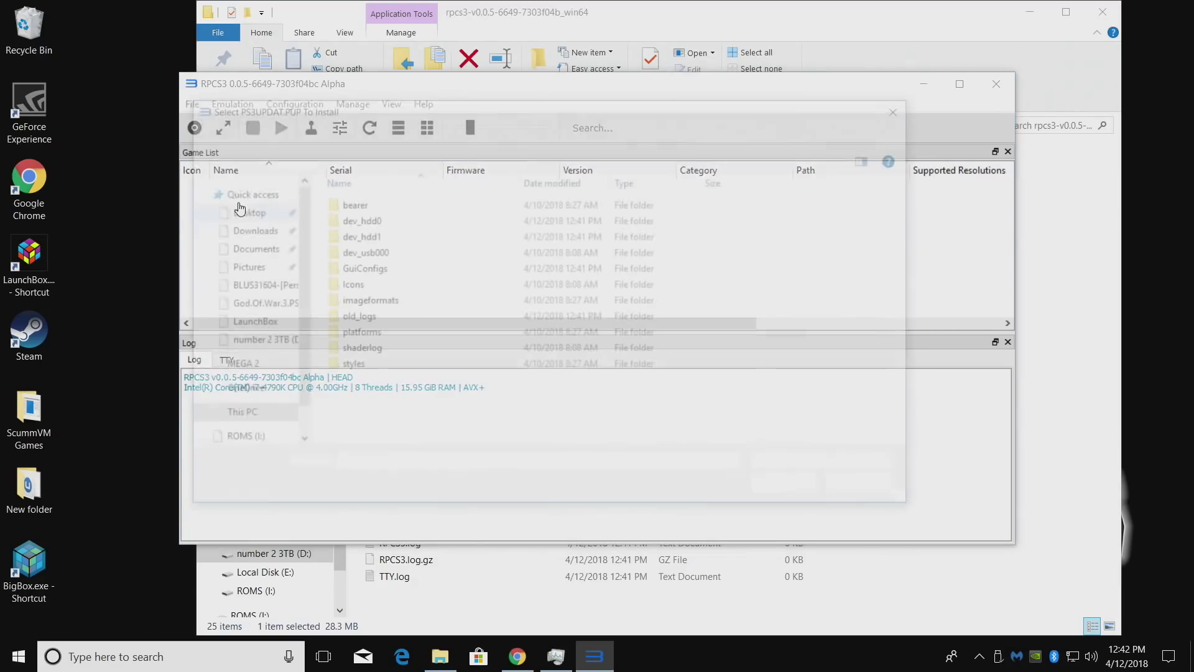
click(259, 382)
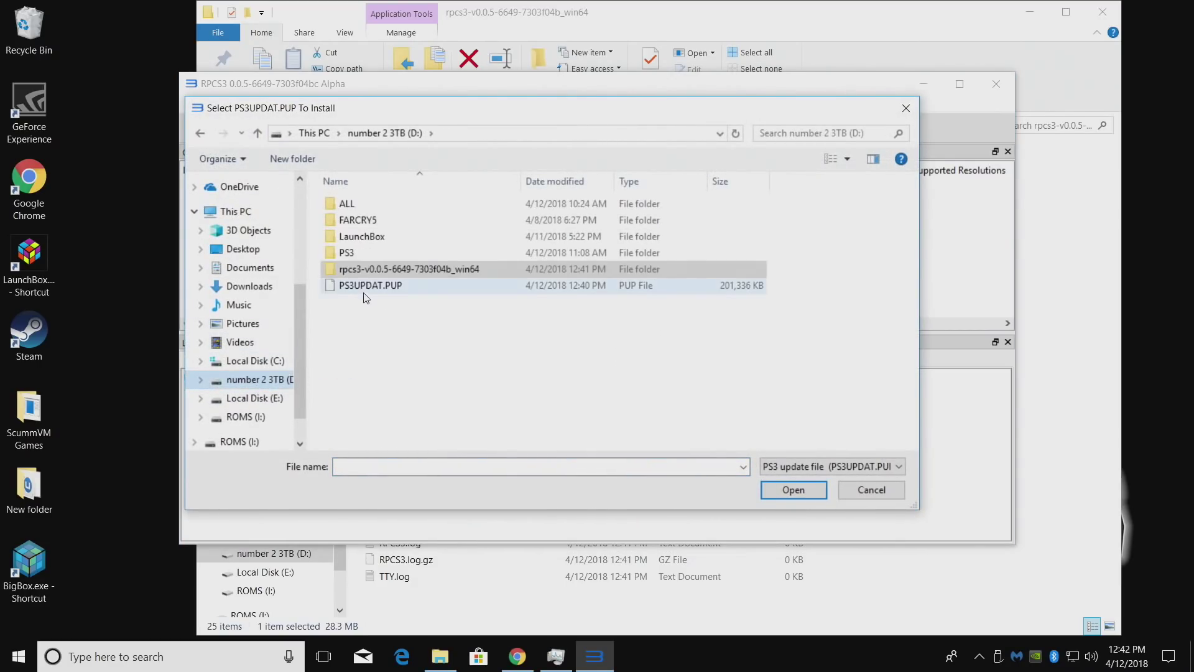
double_click(397, 288)
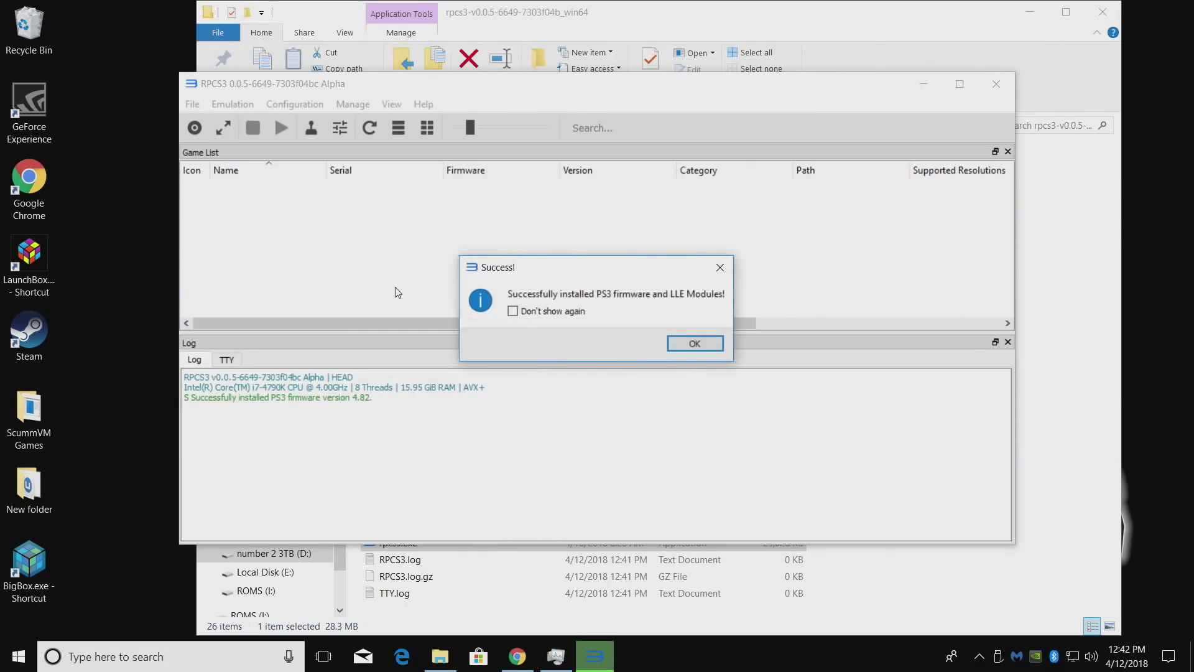
click(707, 347)
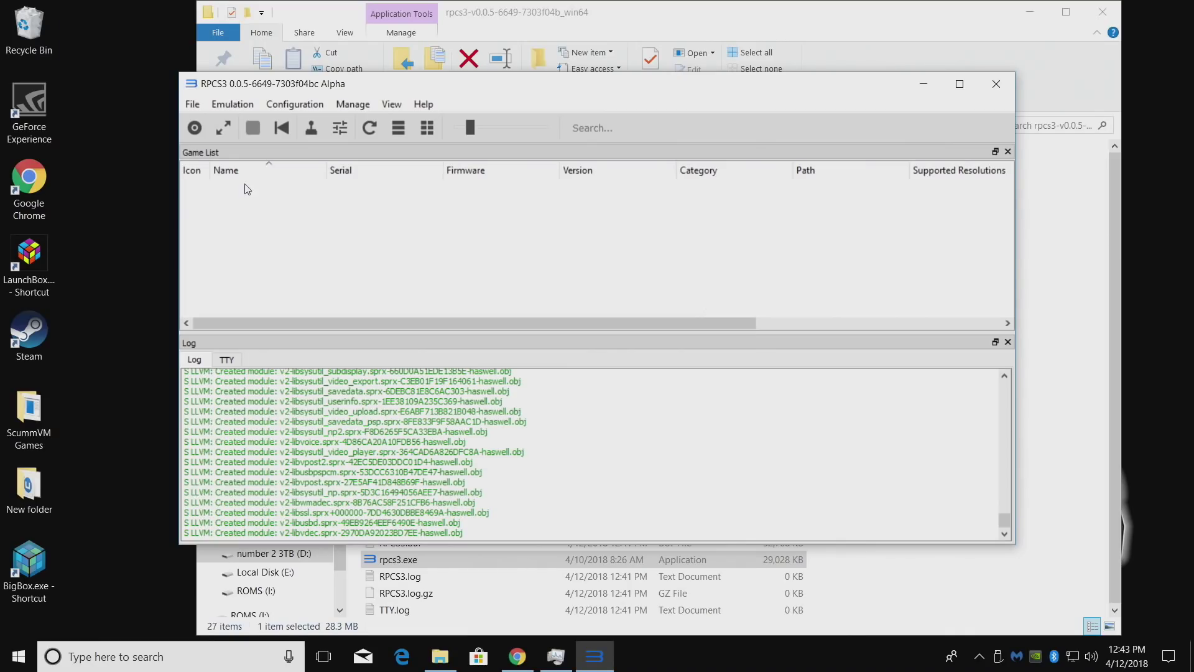
click(995, 84)
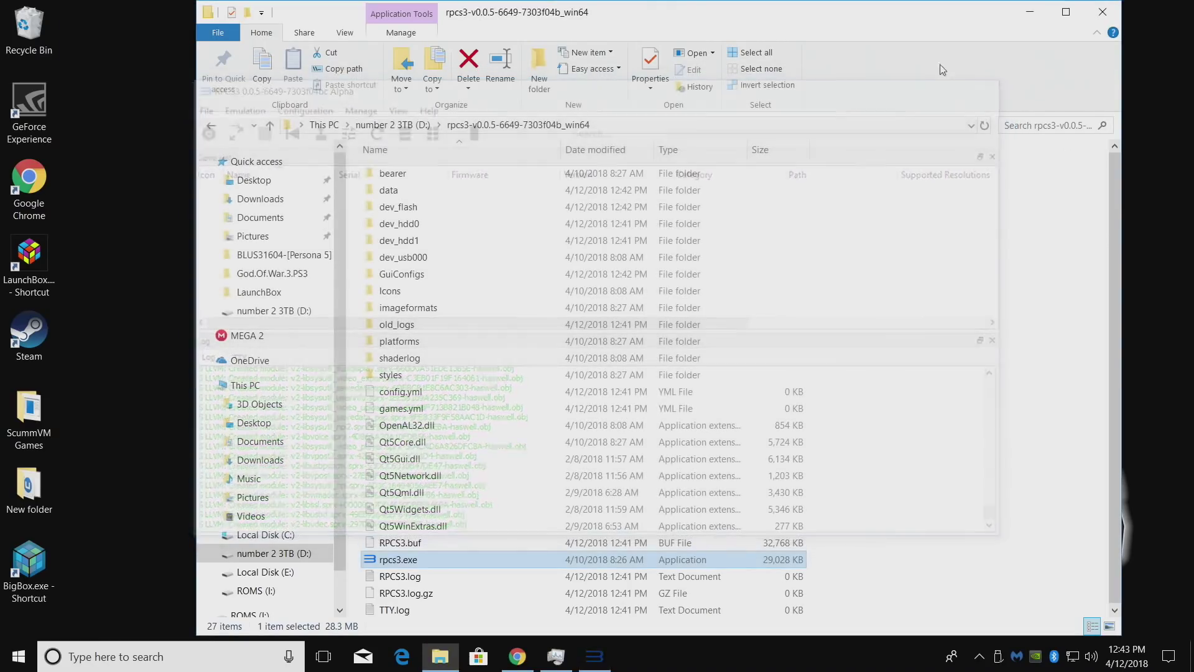
Step: Arrange two File Explorer windows side by side, the RPCS3 folder on one half and drive D: on the other
drag(786, 18, 2, 100)
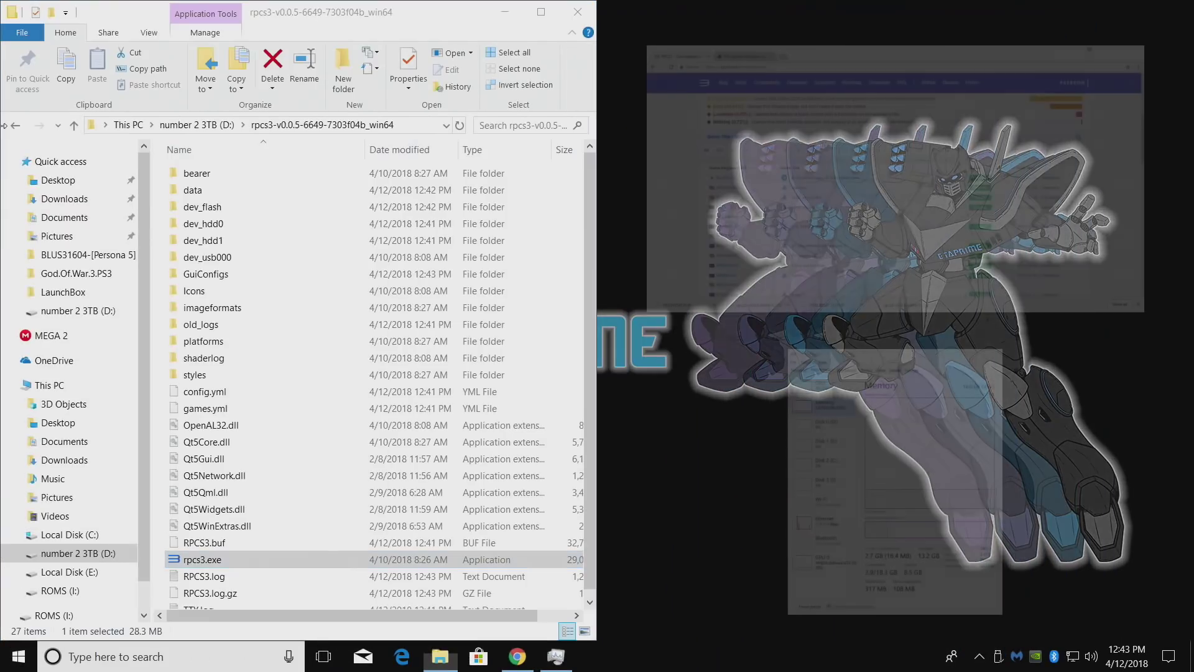
click(762, 385)
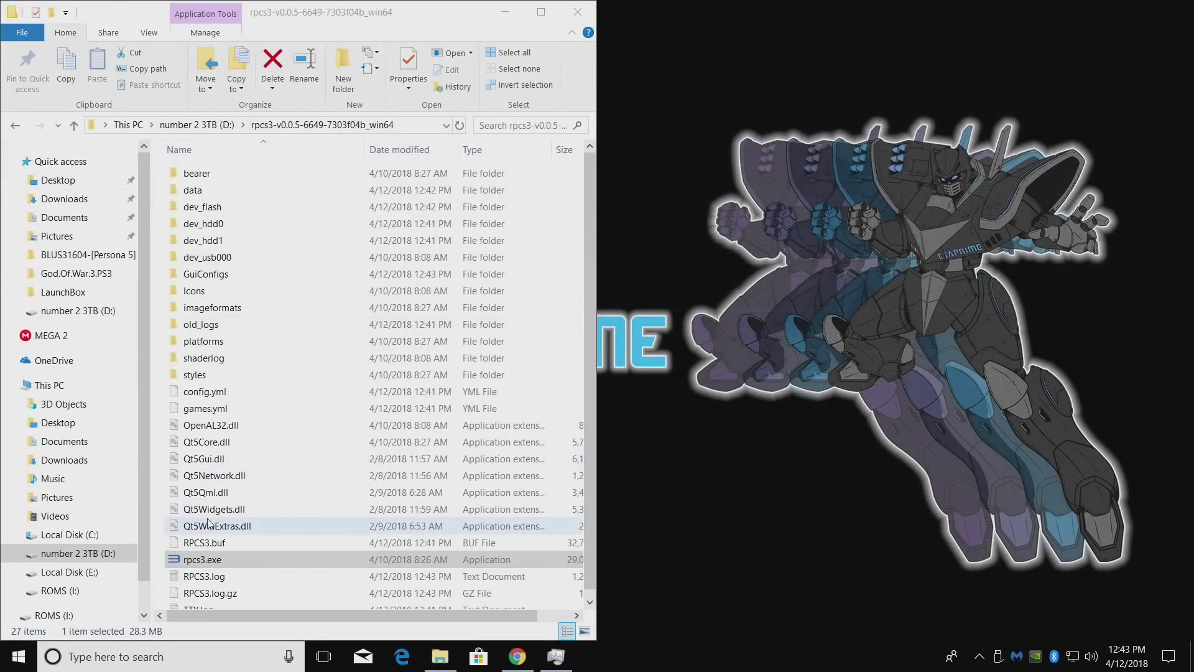
right_click(87, 558)
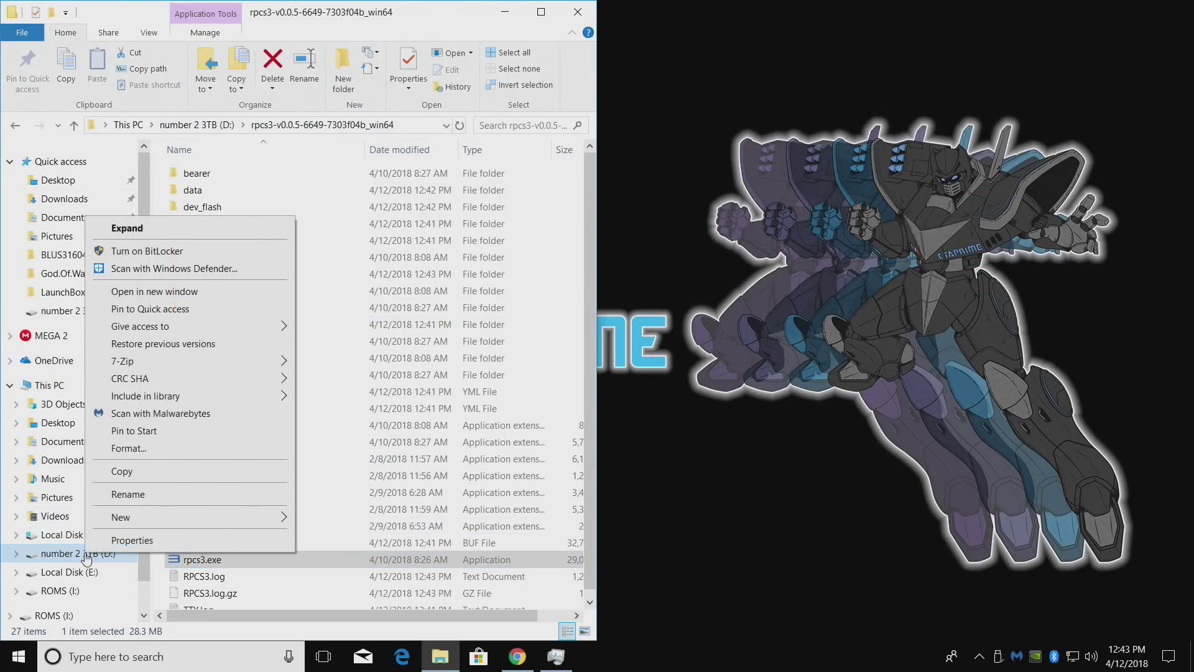
click(154, 291)
drag(593, 12, 1189, 159)
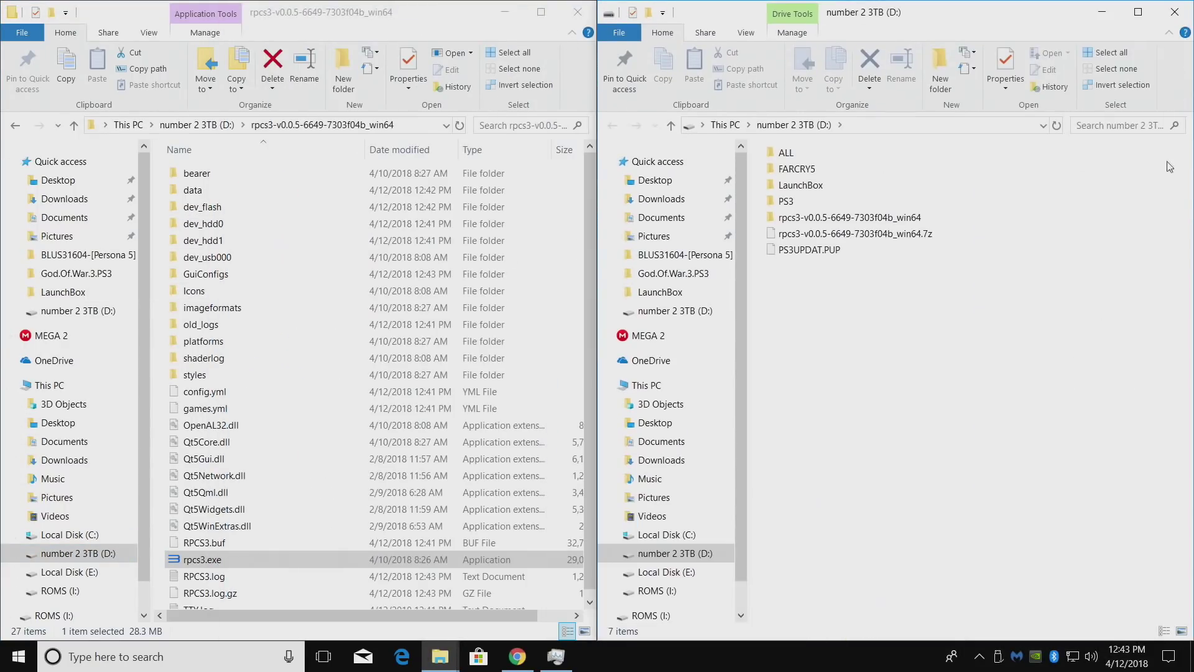
Step: Move all game folders from the PS3 folder on drive D: into the RPCS3 folder's dev_hdd0\disc
double_click(786, 201)
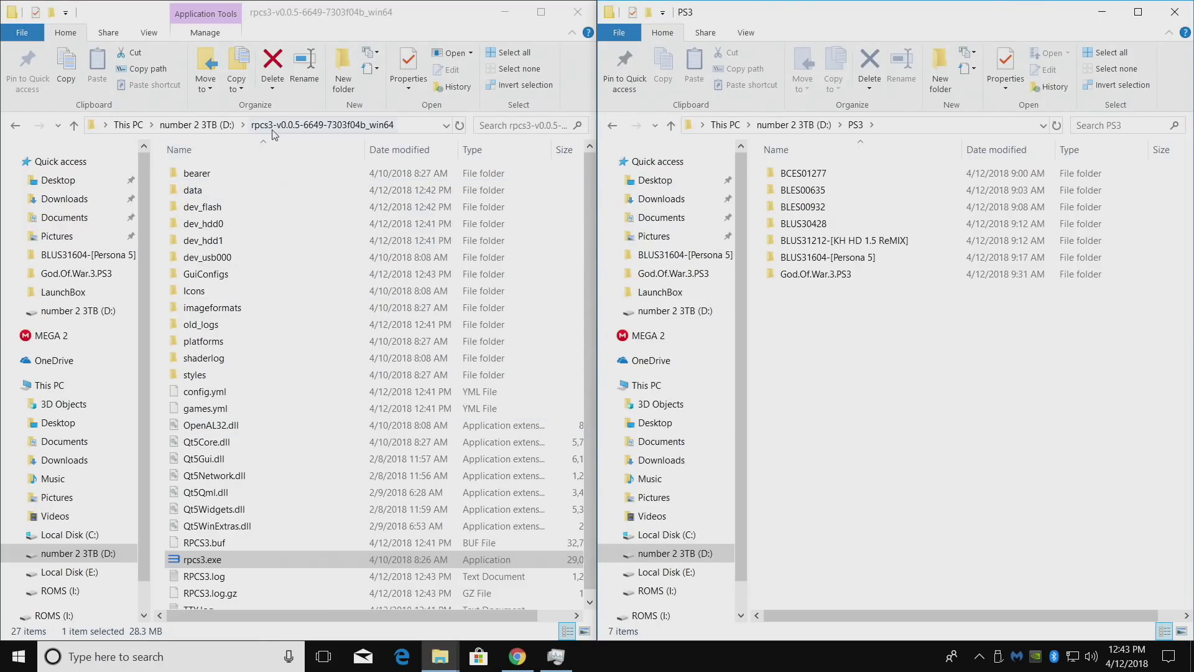
double_click(203, 223)
double_click(200, 177)
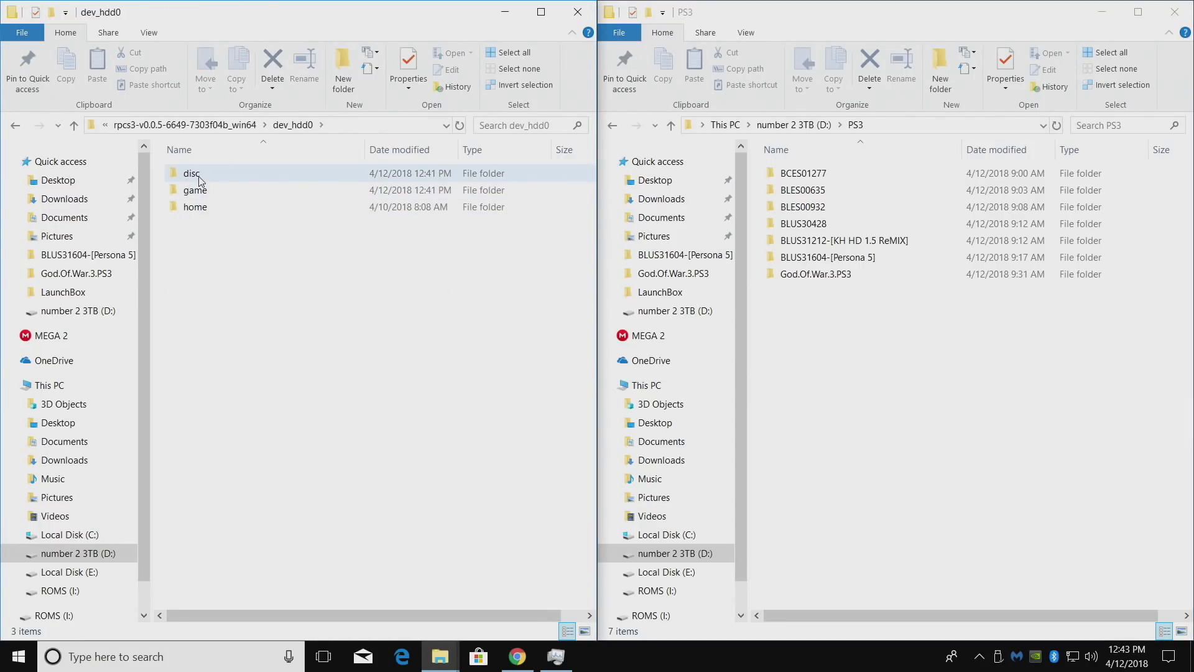
drag(901, 336, 814, 177)
drag(801, 187, 423, 349)
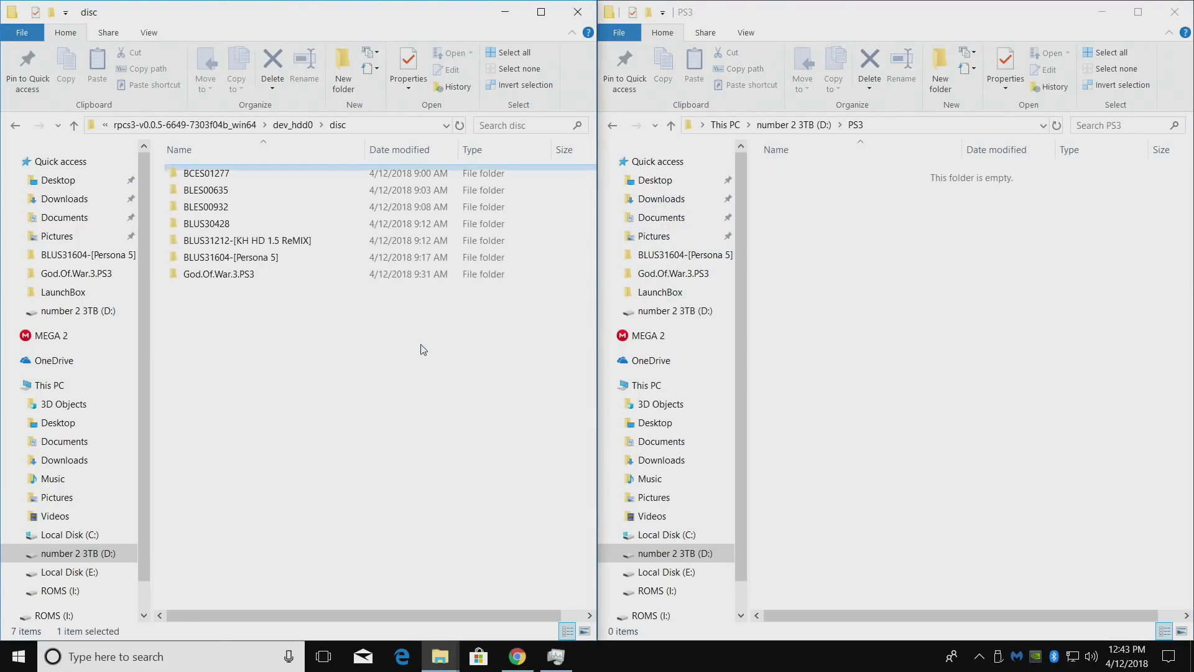
Step: Return to the extracted RPCS3 folder, launch rpcs3.exe, look through the game list and maximize the emulator window
click(14, 125)
click(15, 124)
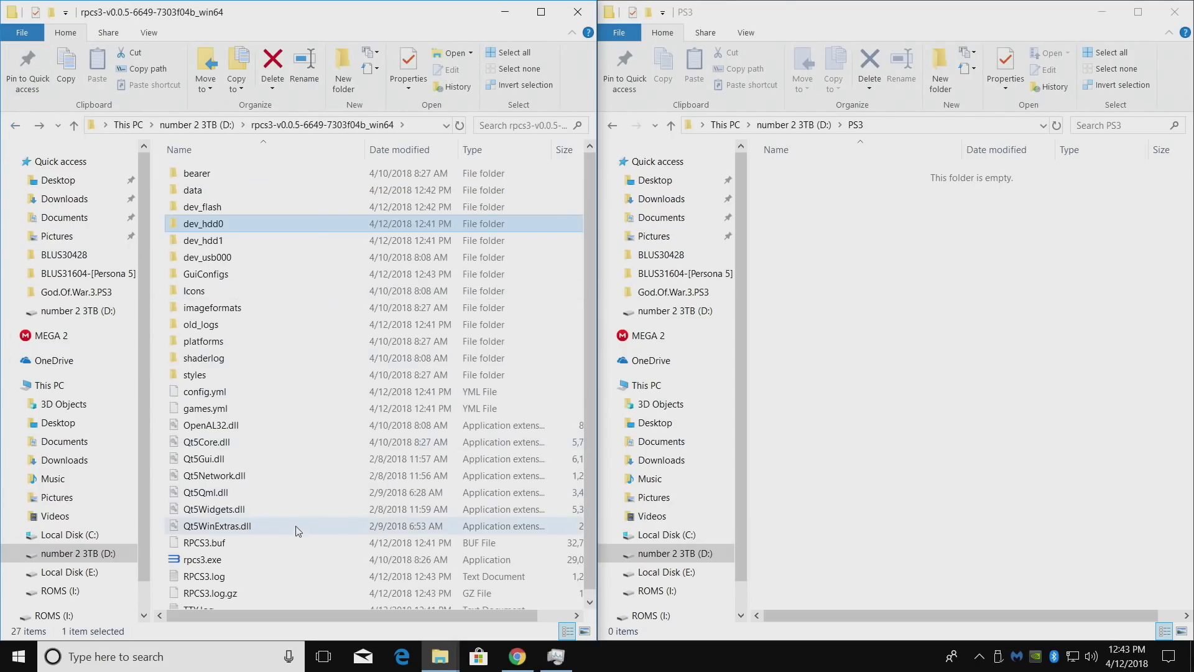
double_click(255, 563)
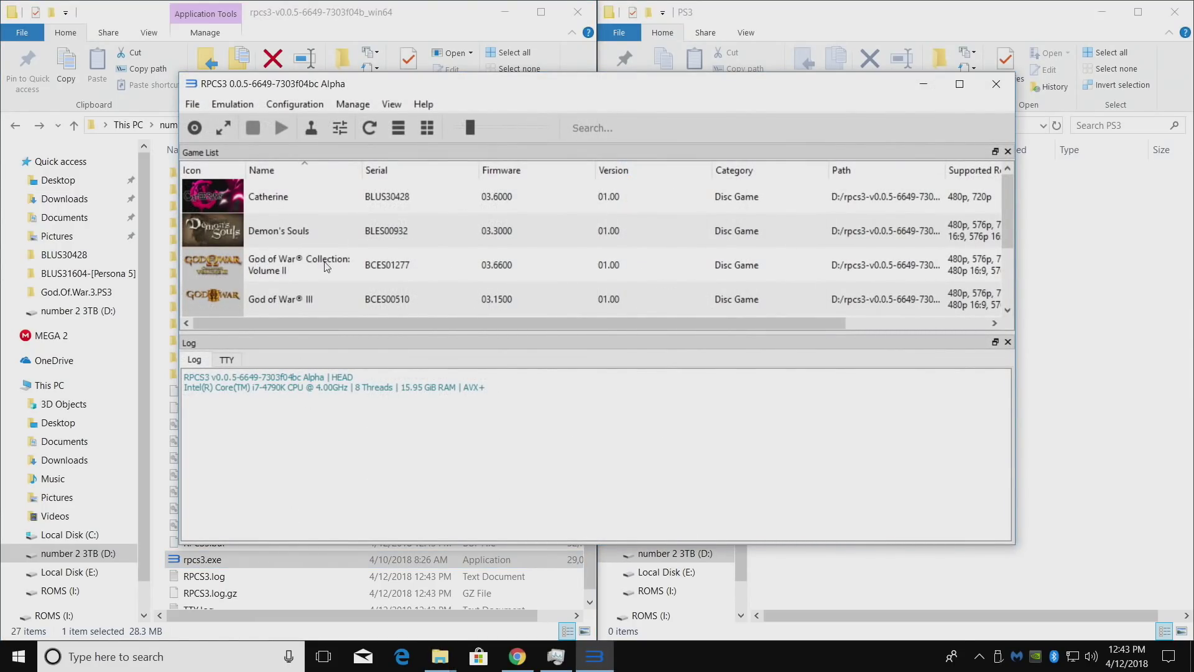
scroll(327, 266, down, 1)
scroll(308, 269, down, 1)
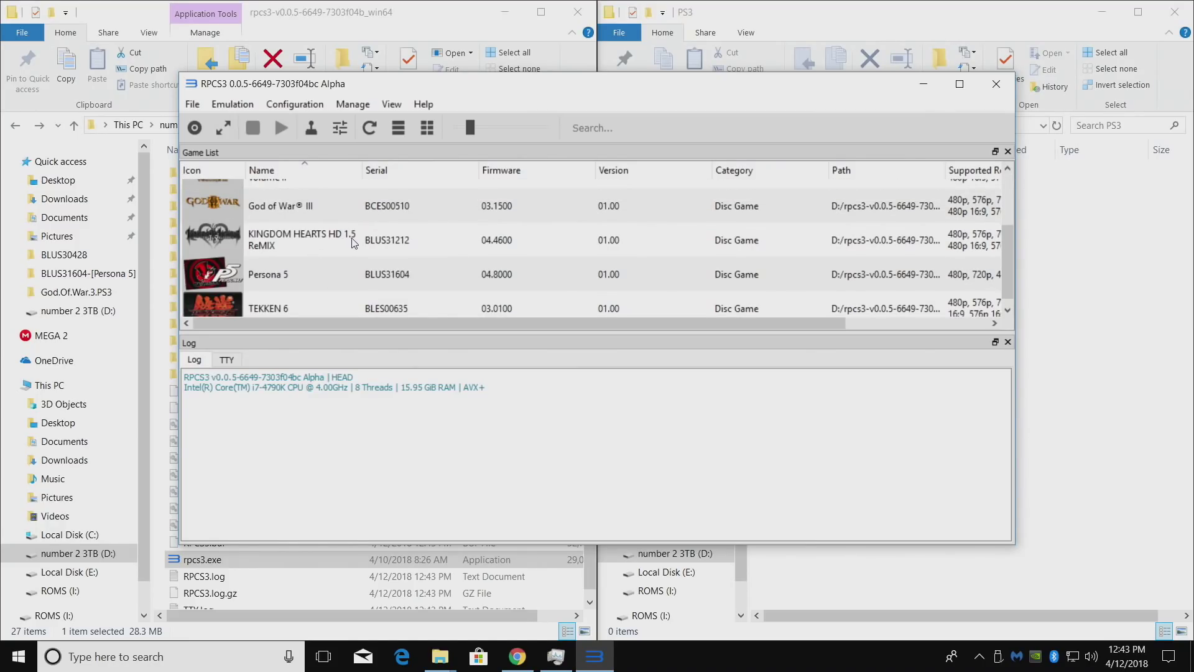
scroll(302, 309, down, 1)
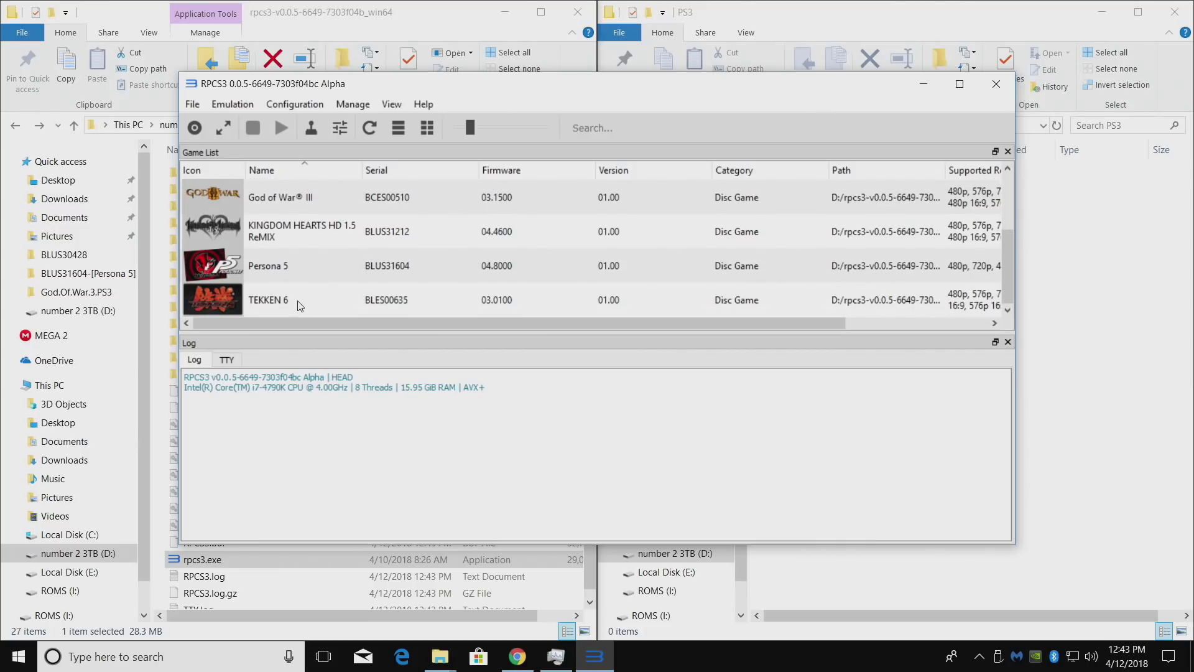
click(960, 85)
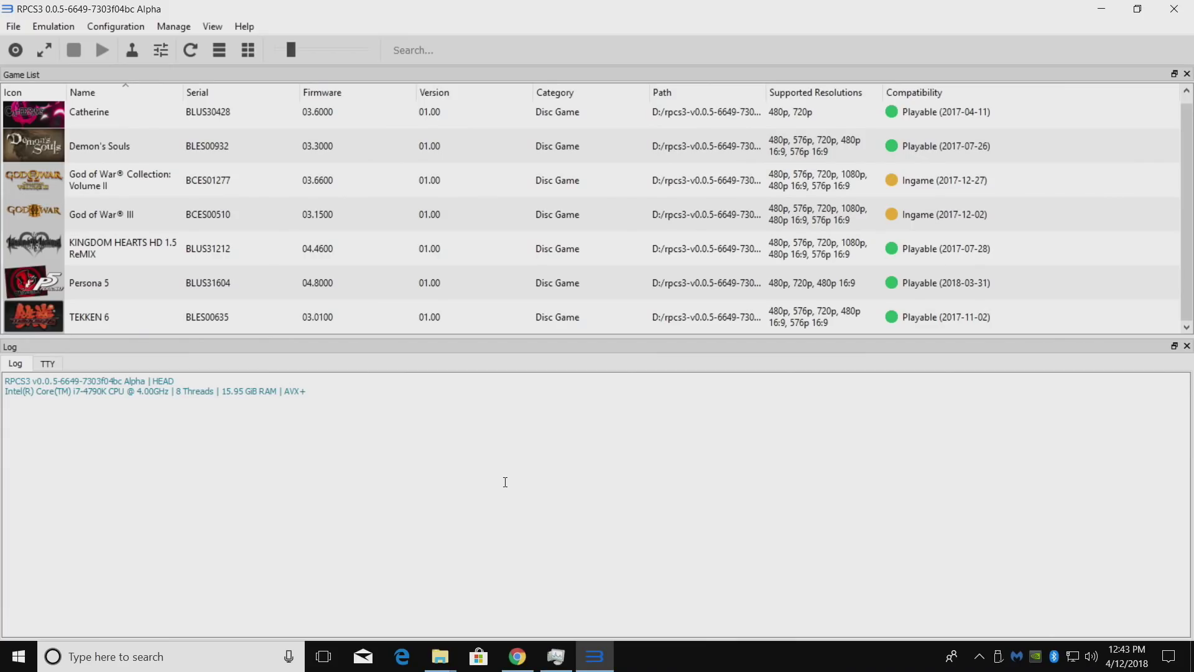
Step: Set Player 1's gamepad handler to XInput with XInput Pad #0 and save its button configuration
click(126, 26)
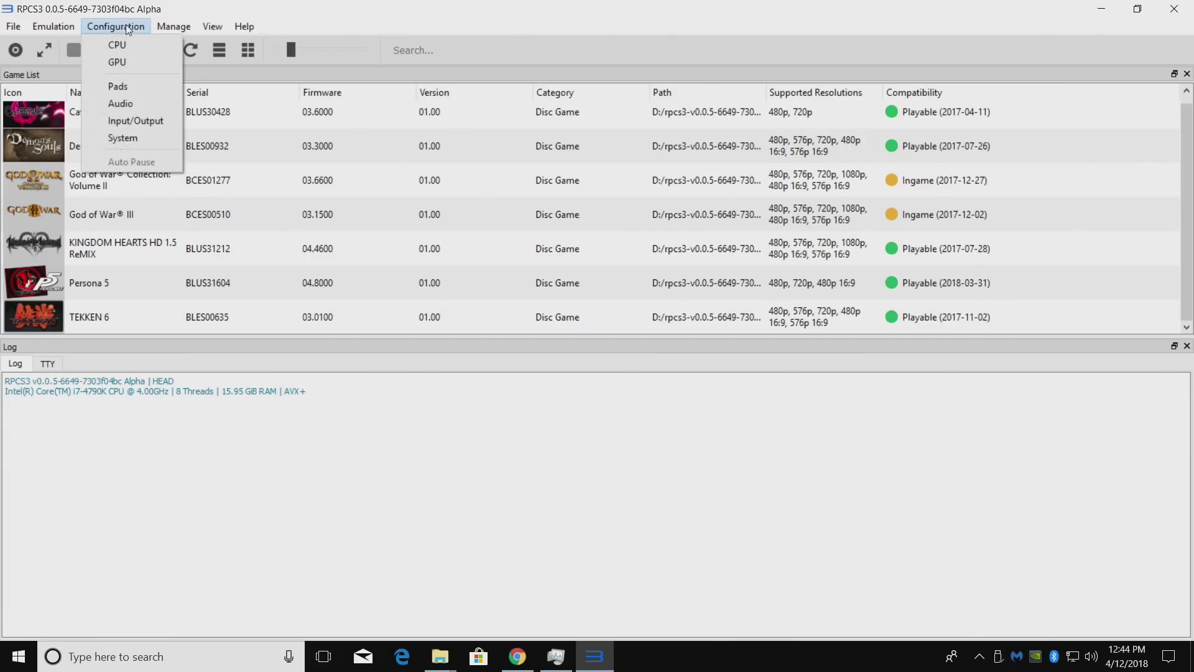
click(133, 88)
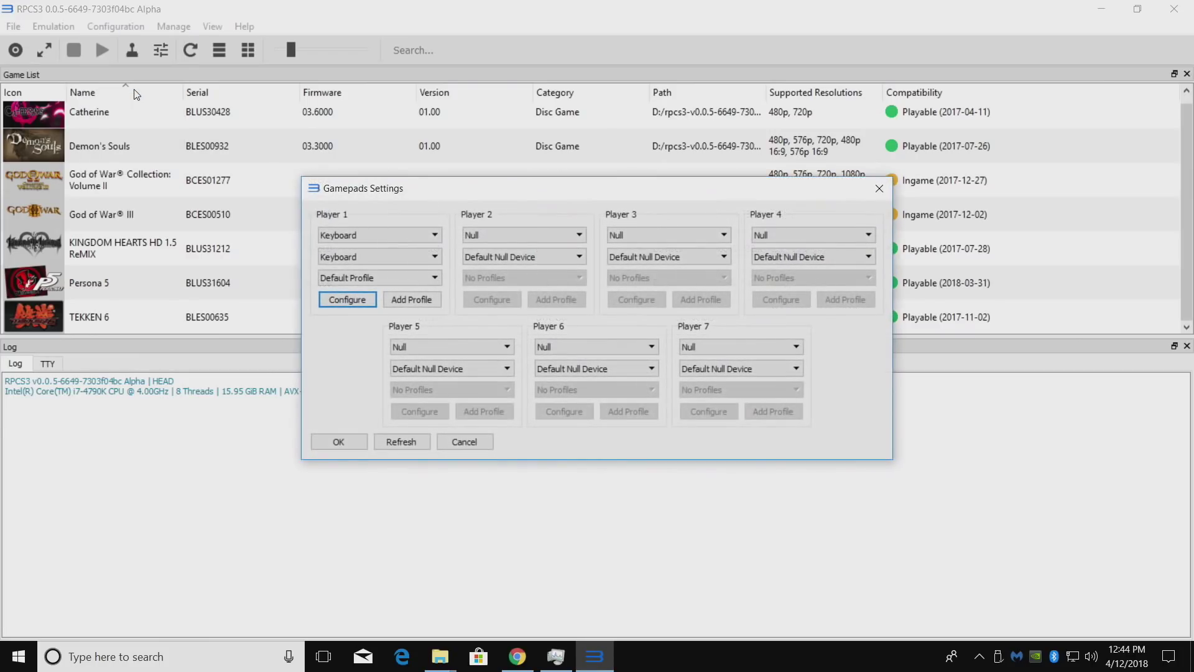
click(374, 235)
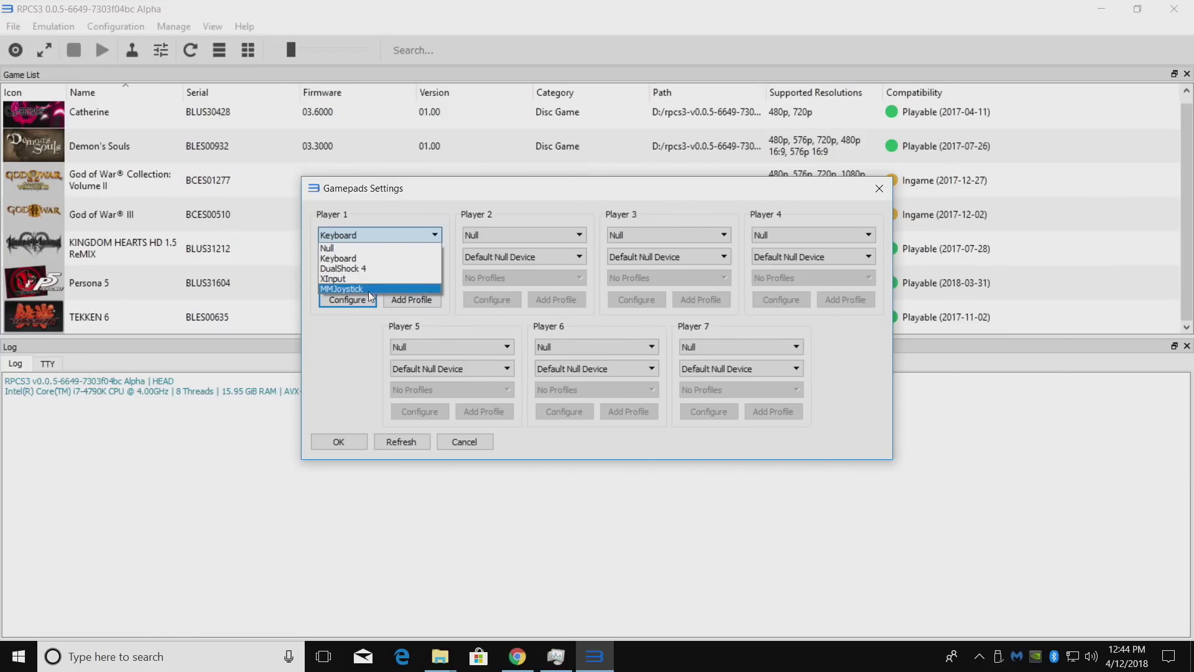
click(336, 278)
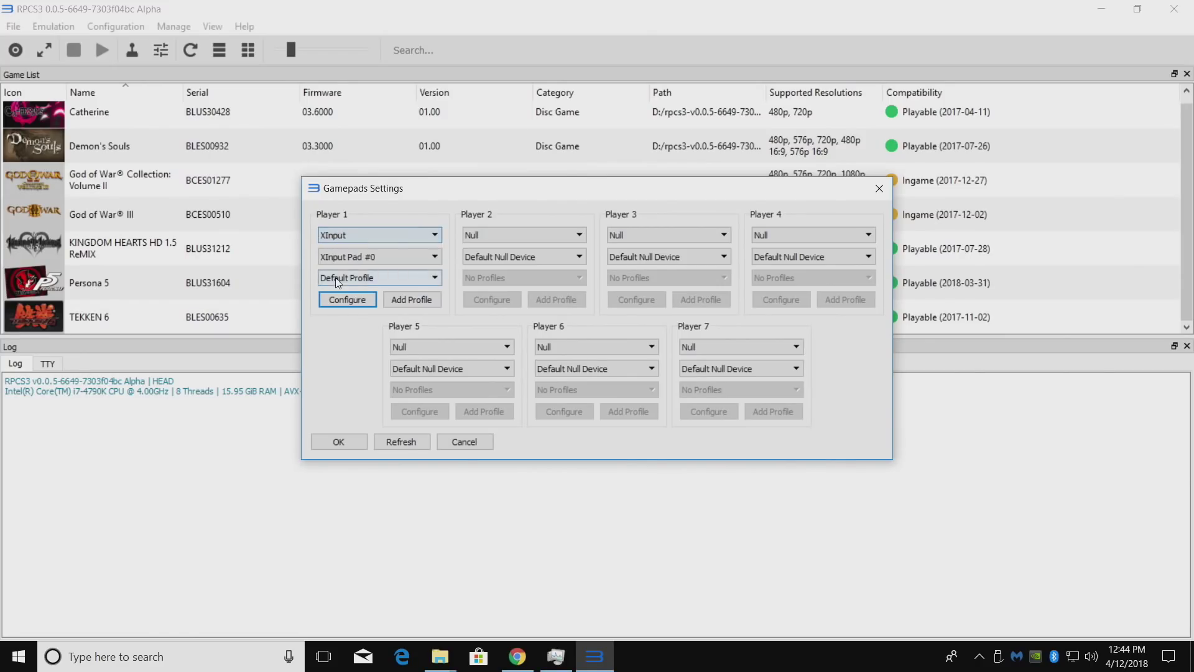
click(343, 299)
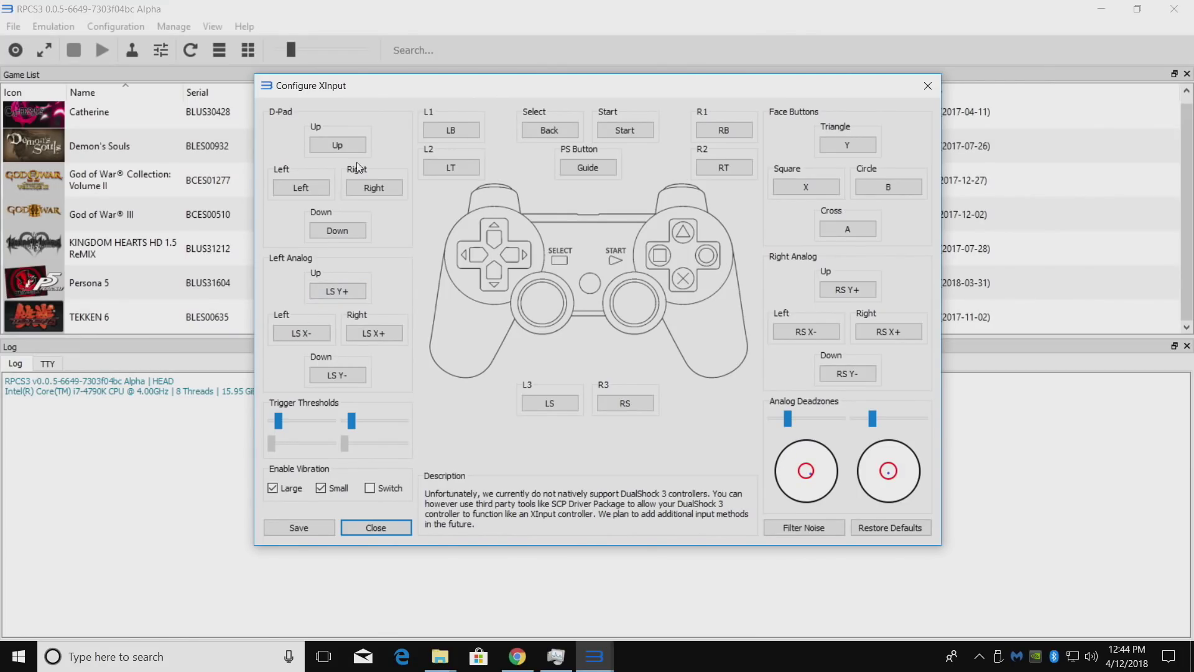
click(346, 145)
click(320, 531)
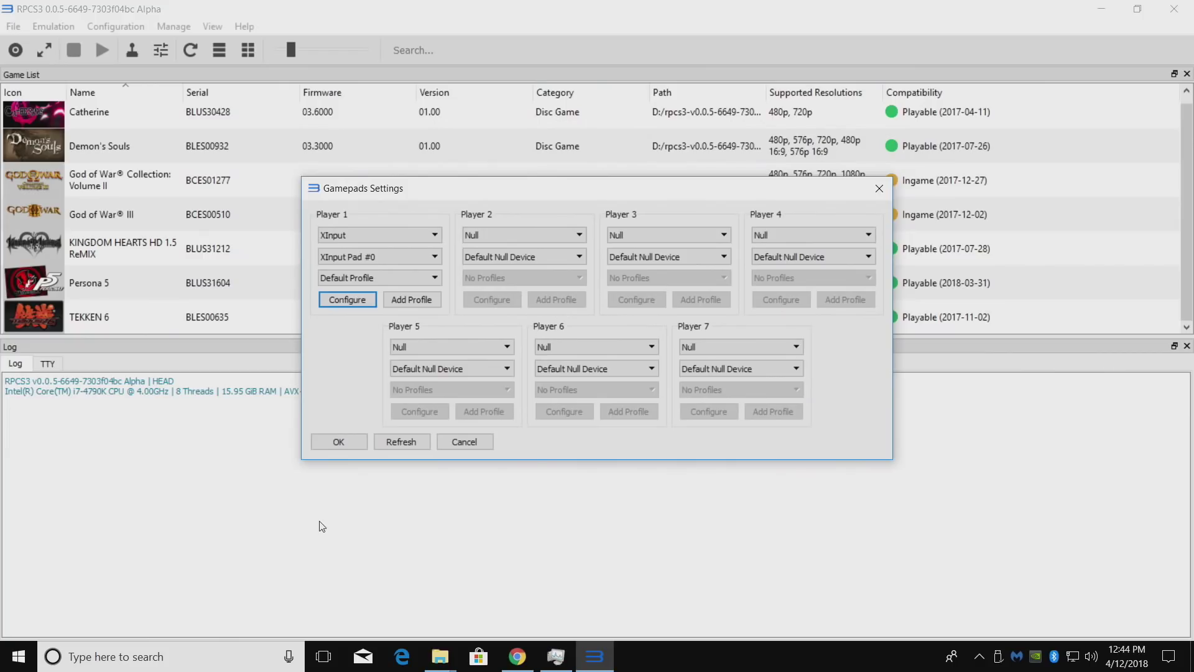
click(347, 439)
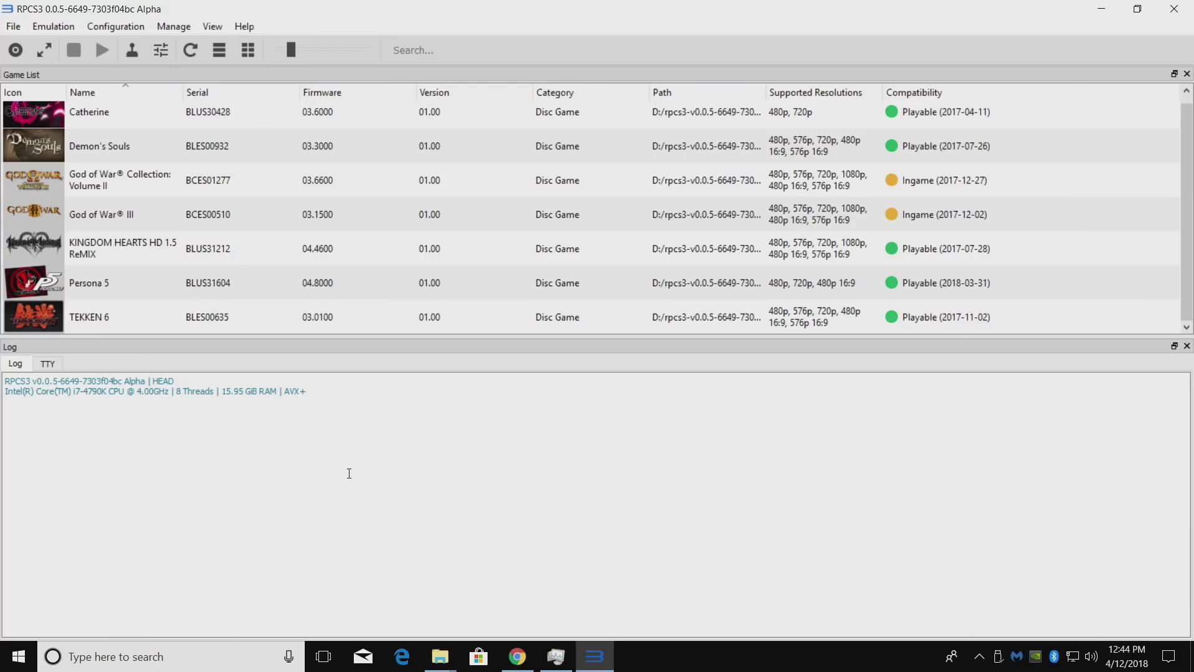
Step: Open the emulator's configuration and set the GPU renderer to Vulkan
click(106, 27)
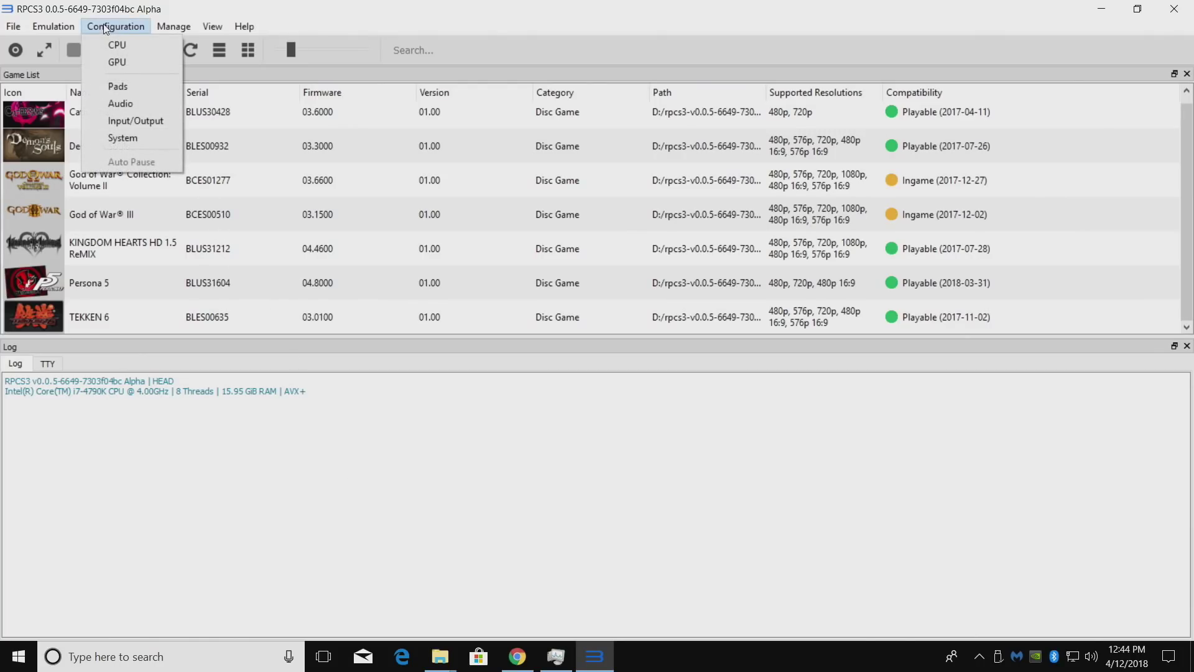
click(113, 39)
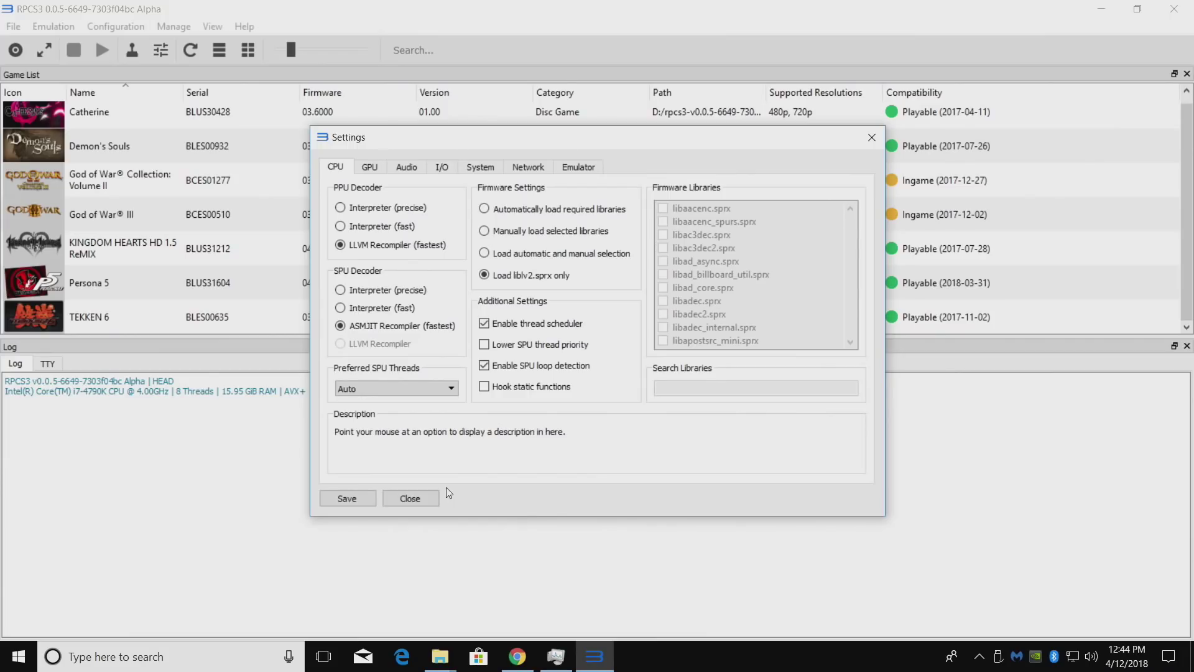
click(368, 168)
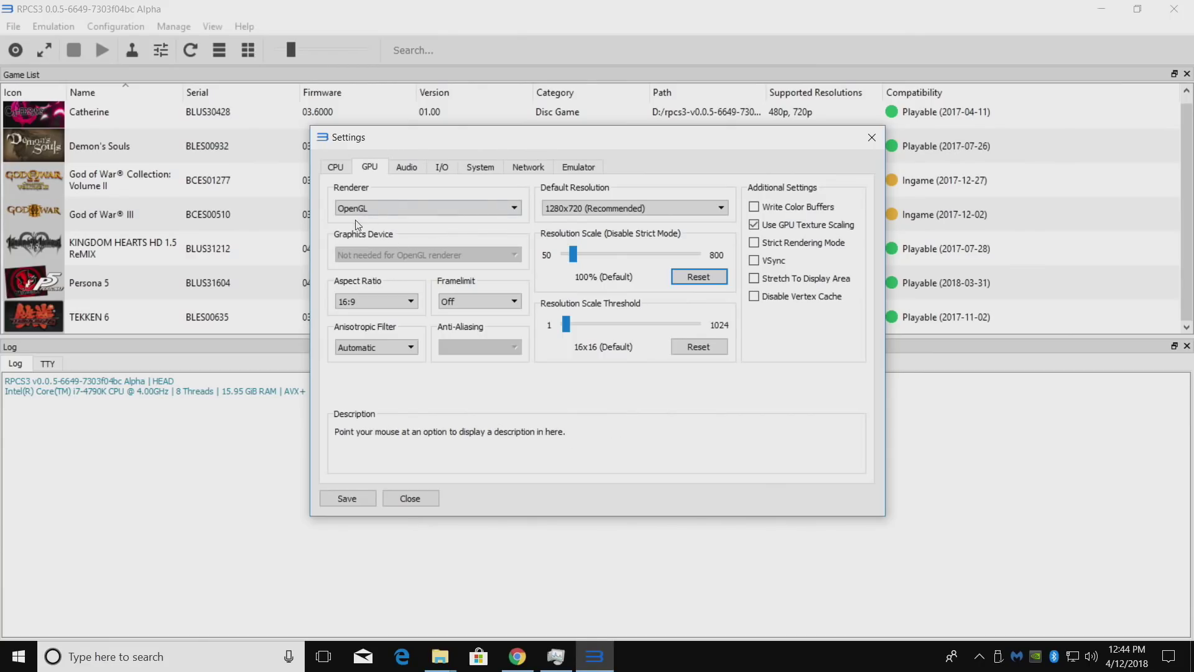
click(374, 209)
click(370, 242)
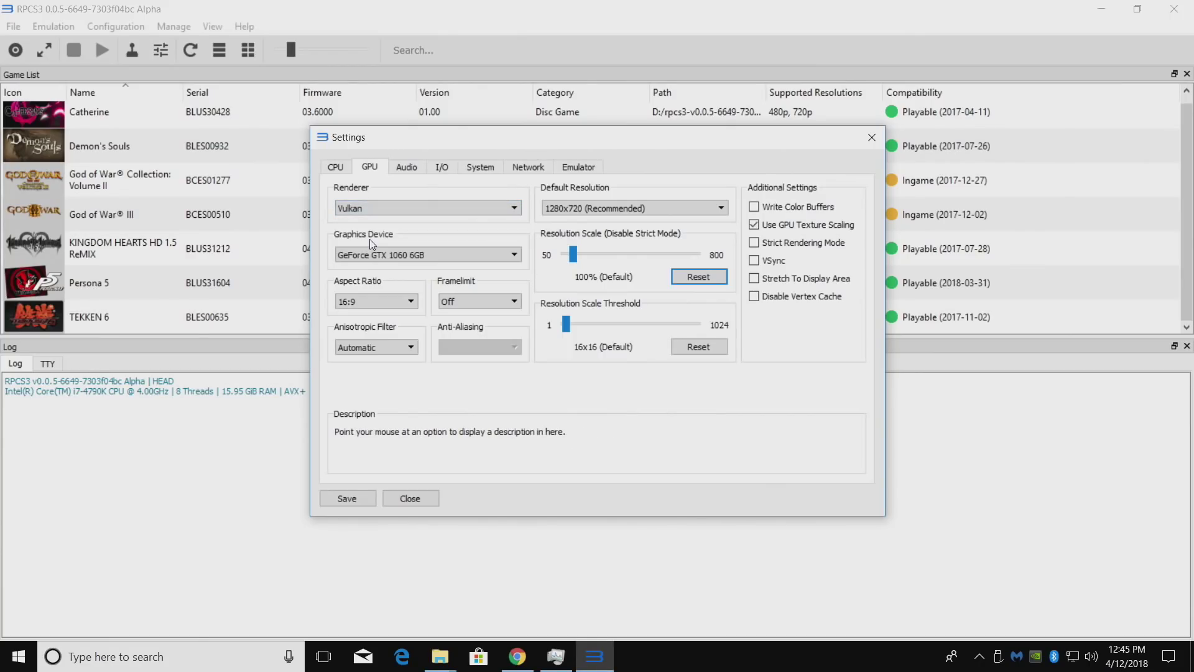
click(371, 208)
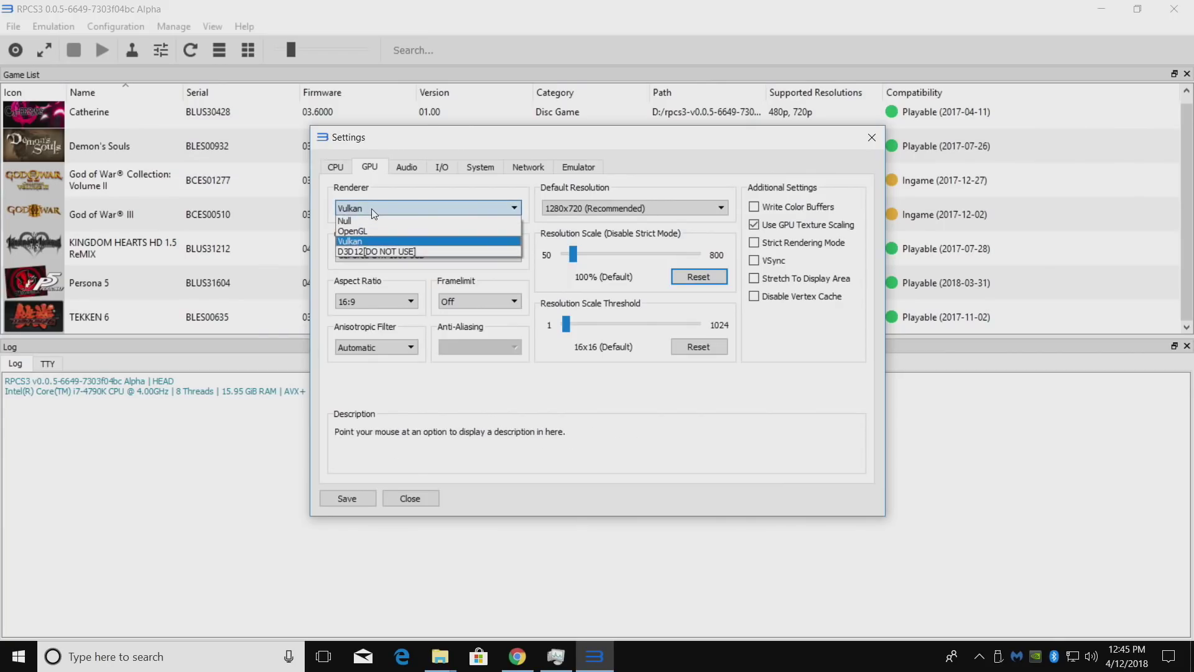
click(359, 241)
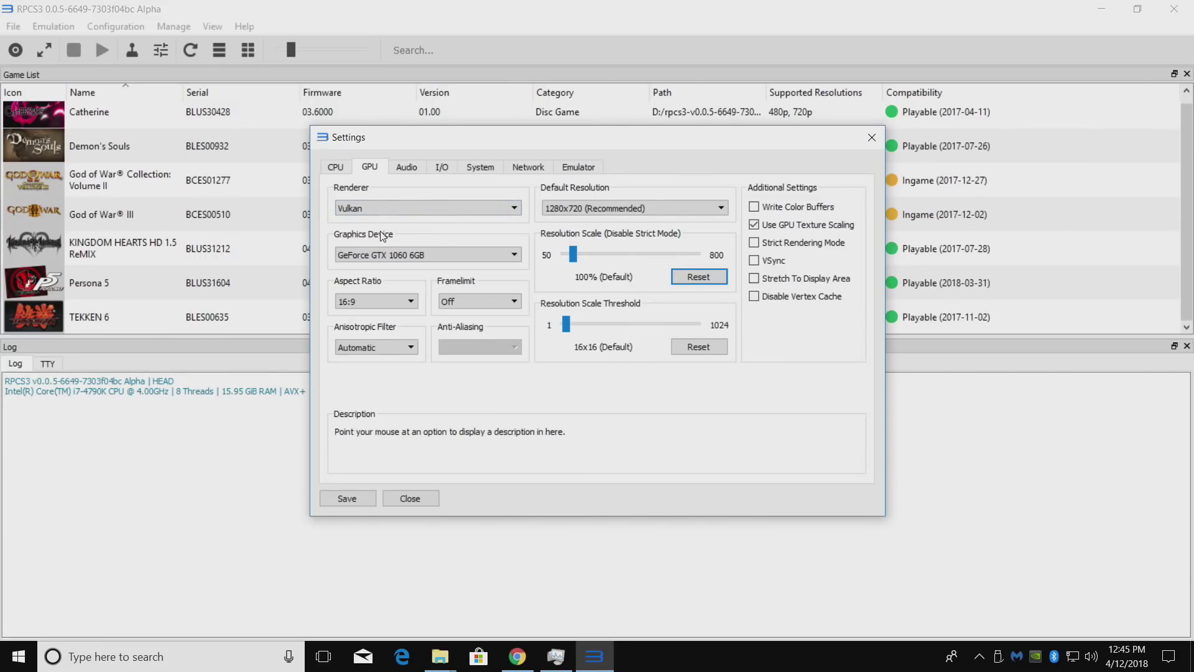
Step: Enable Write Color Buffers and reset the resolution scale threshold to its 16x16 default
mouse_move(778, 212)
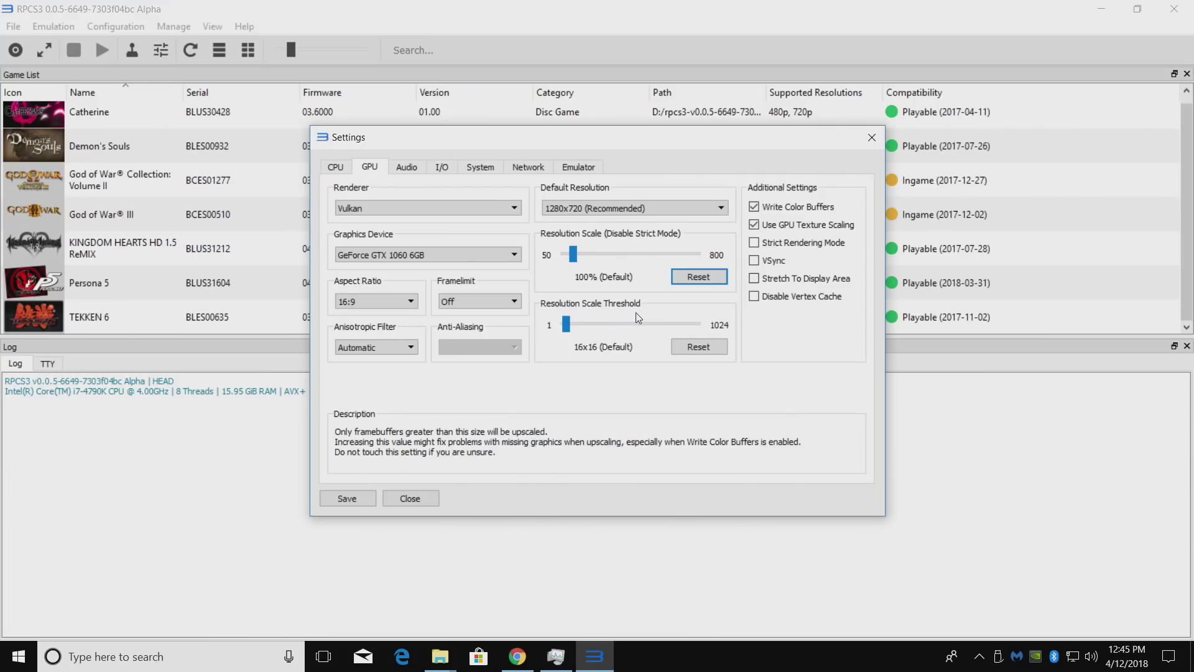
mouse_move(566, 324)
mouse_down()
mouse_move(657, 324)
mouse_move(567, 324)
mouse_up()
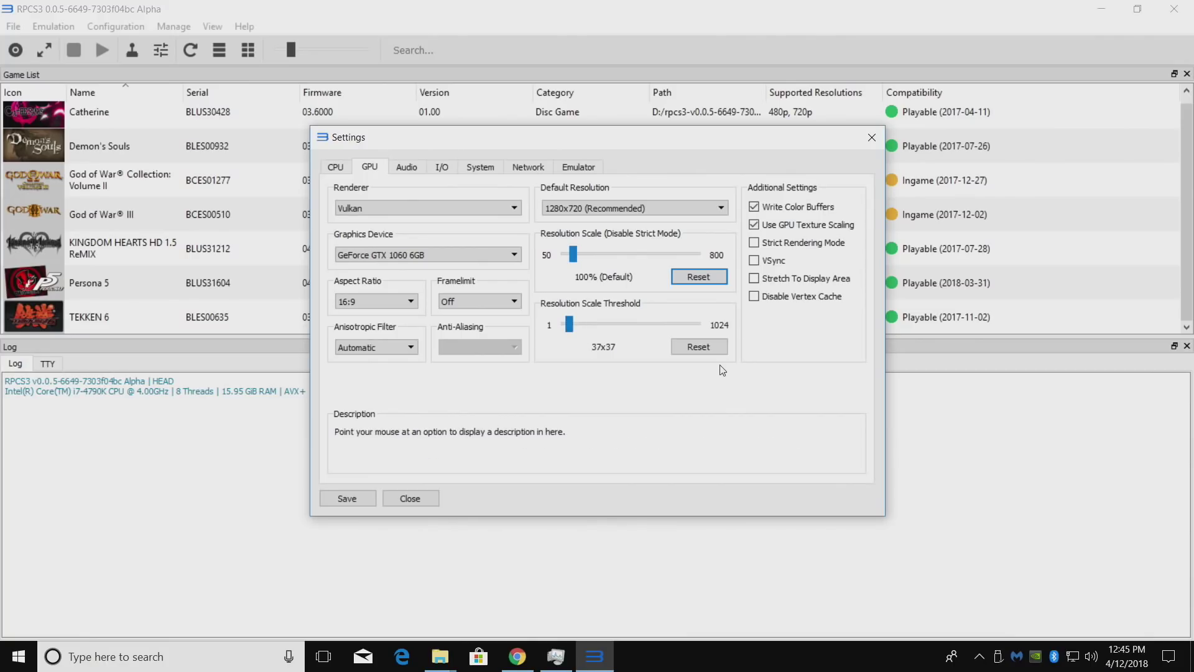
click(698, 346)
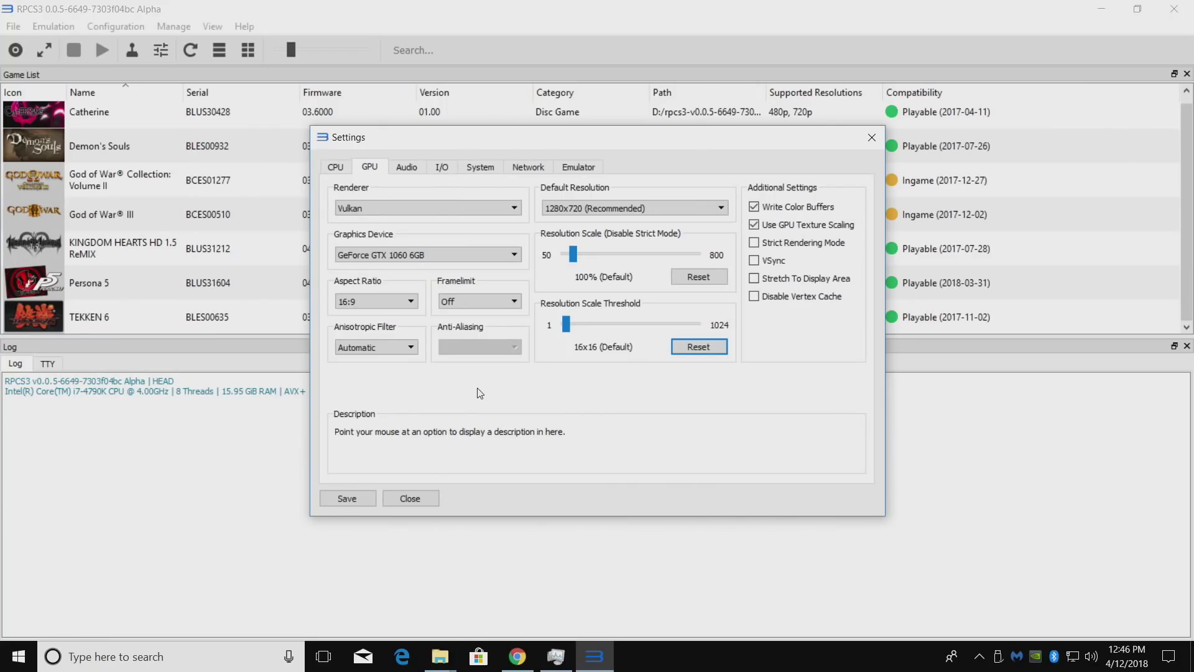
Step: Review the audio, I/O, system, network and emulator settings, choose GeForce GTX 1060 6GB as graphics device and save
click(398, 171)
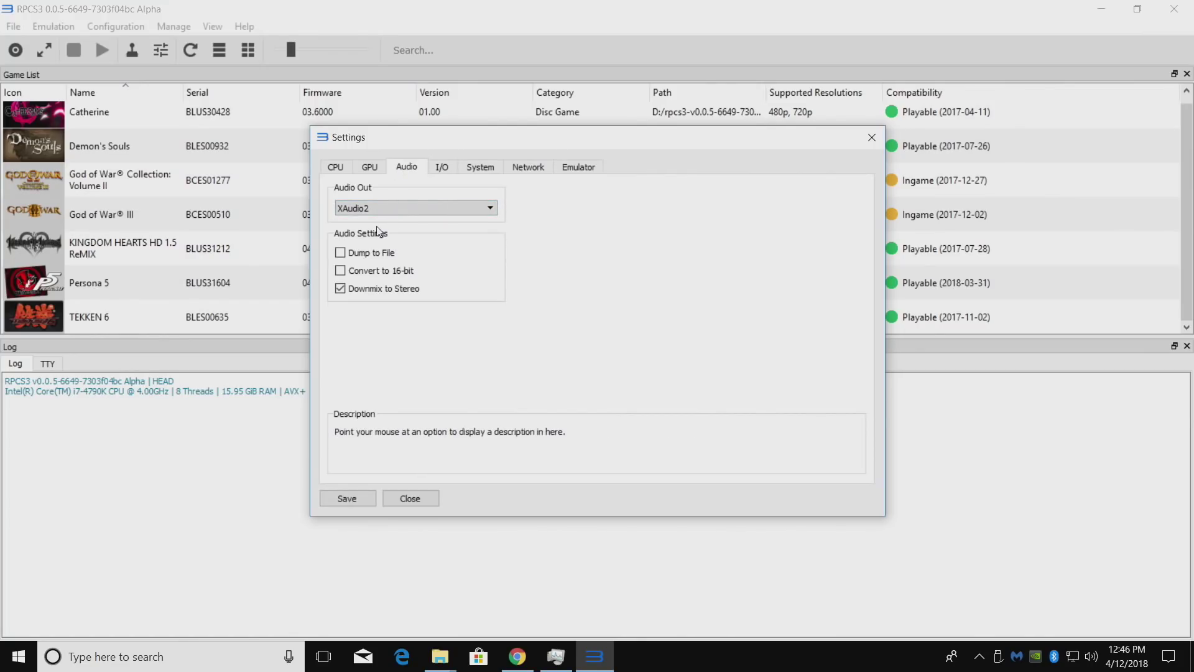
click(440, 168)
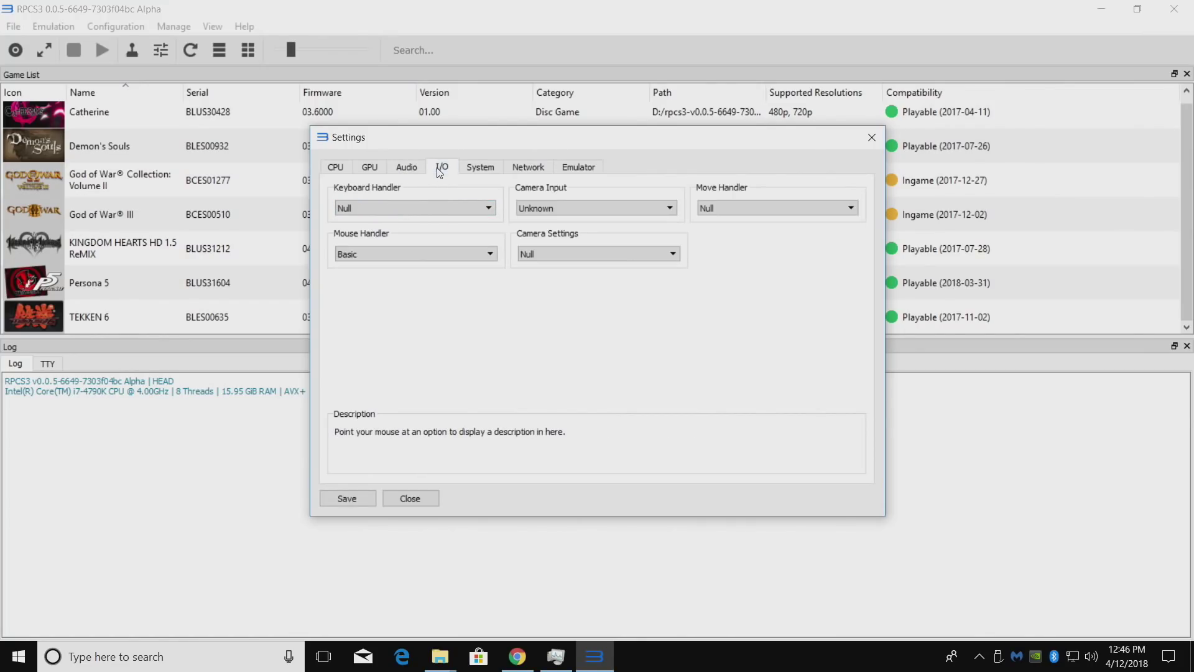
click(468, 166)
click(530, 168)
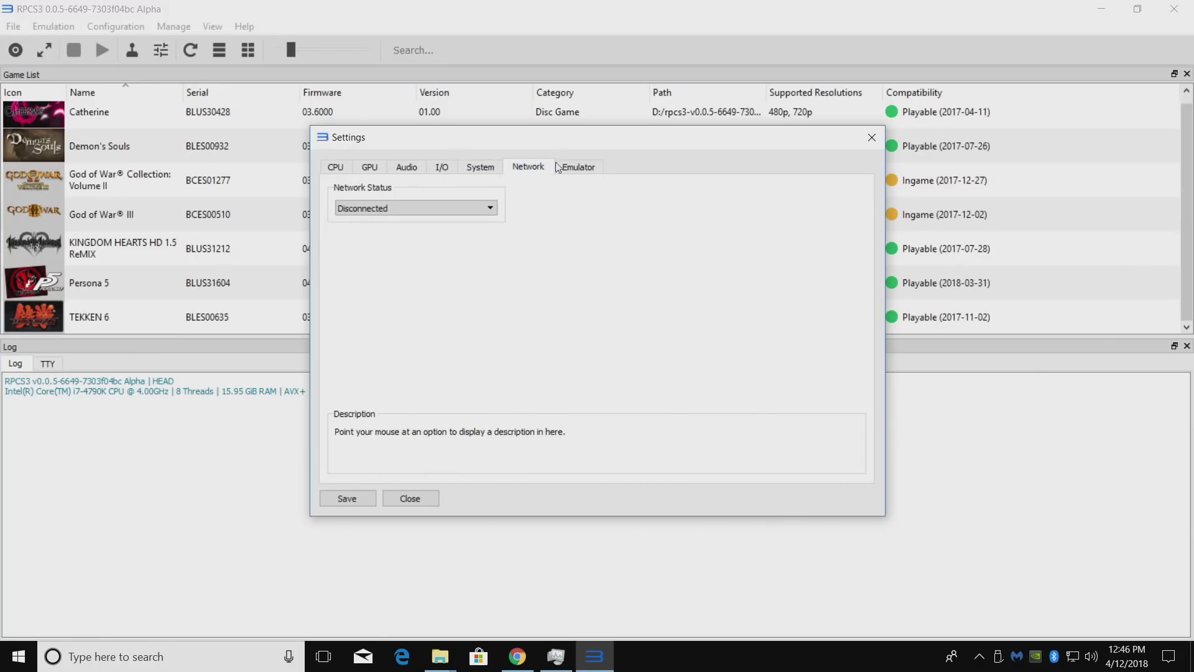
click(573, 168)
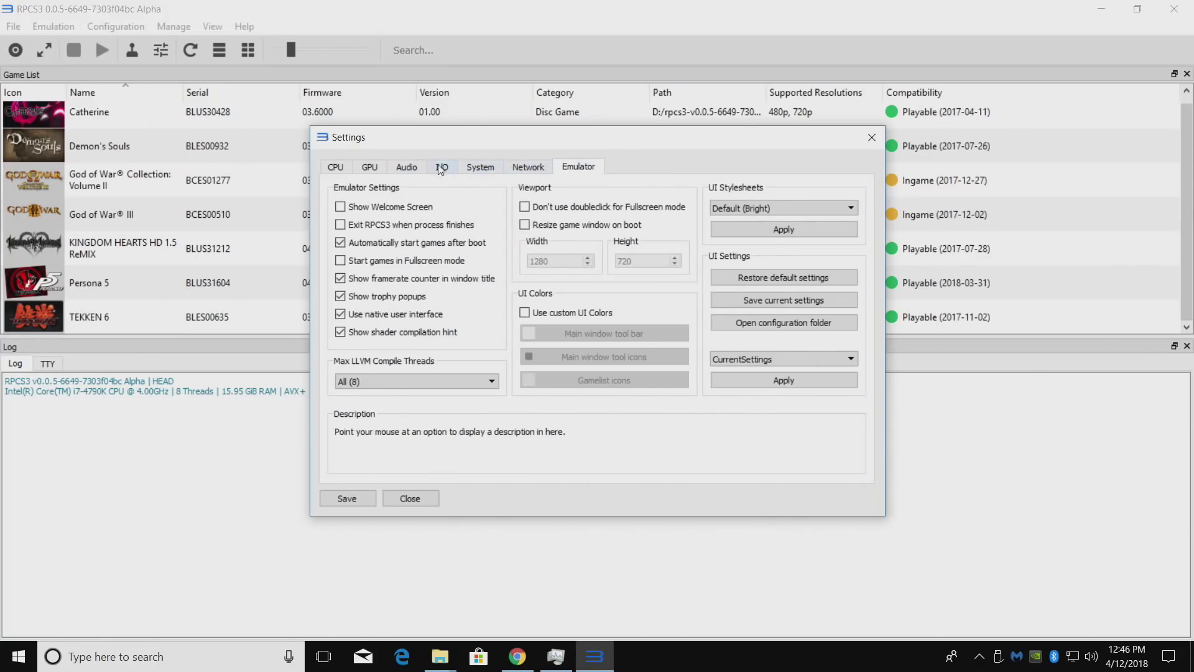
click(375, 169)
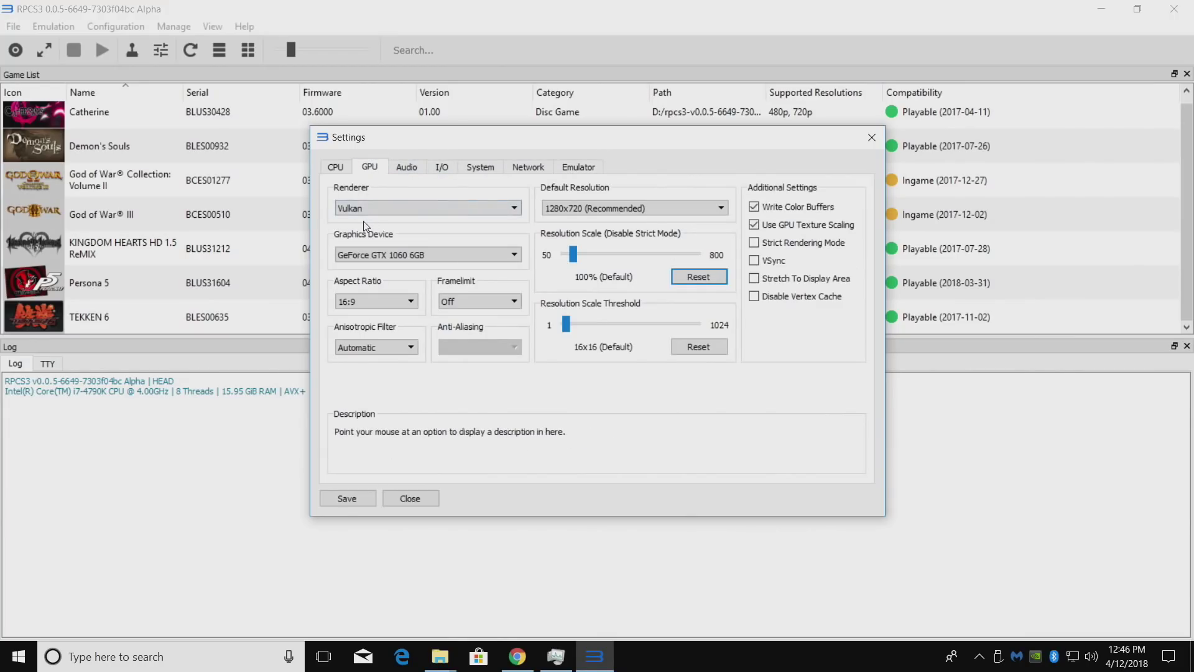
click(385, 255)
click(383, 268)
click(357, 499)
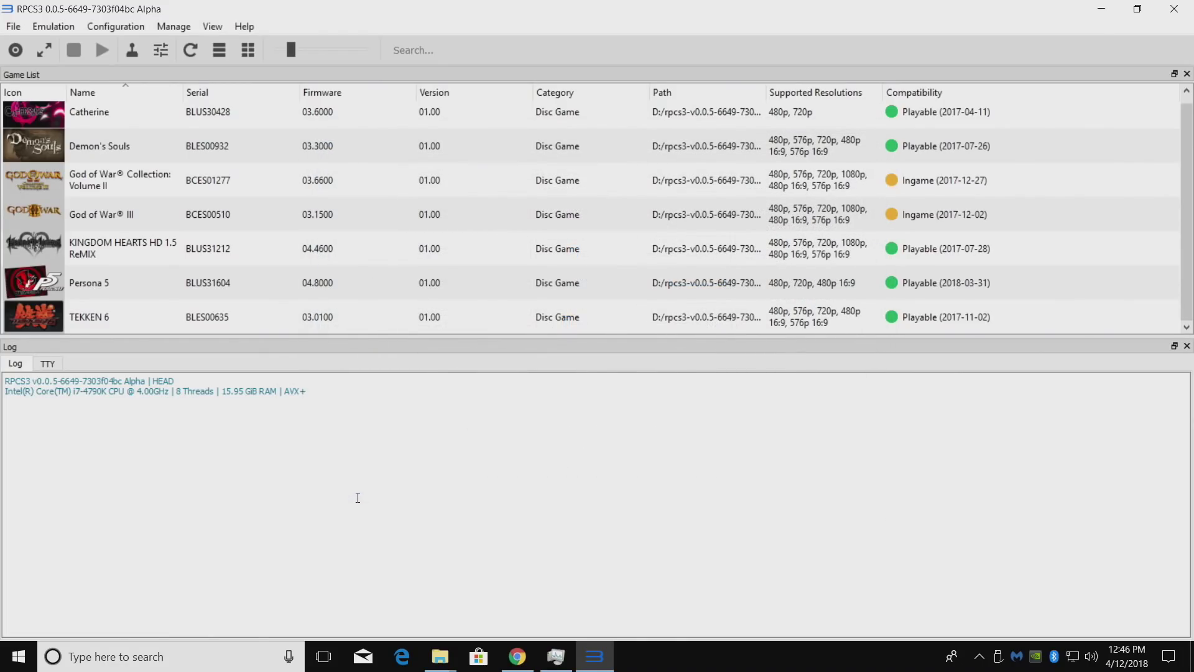
Step: Boot Demon's Souls from the game list, accept its auto-save notice and maximize the game window
click(113, 154)
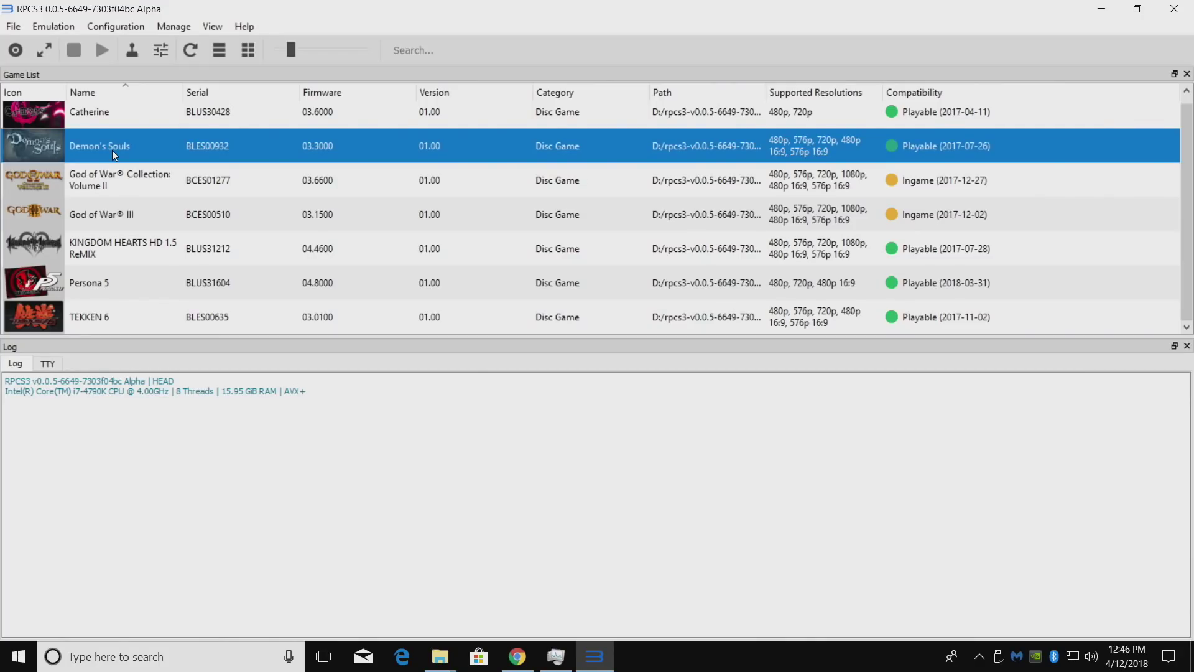
double_click(112, 150)
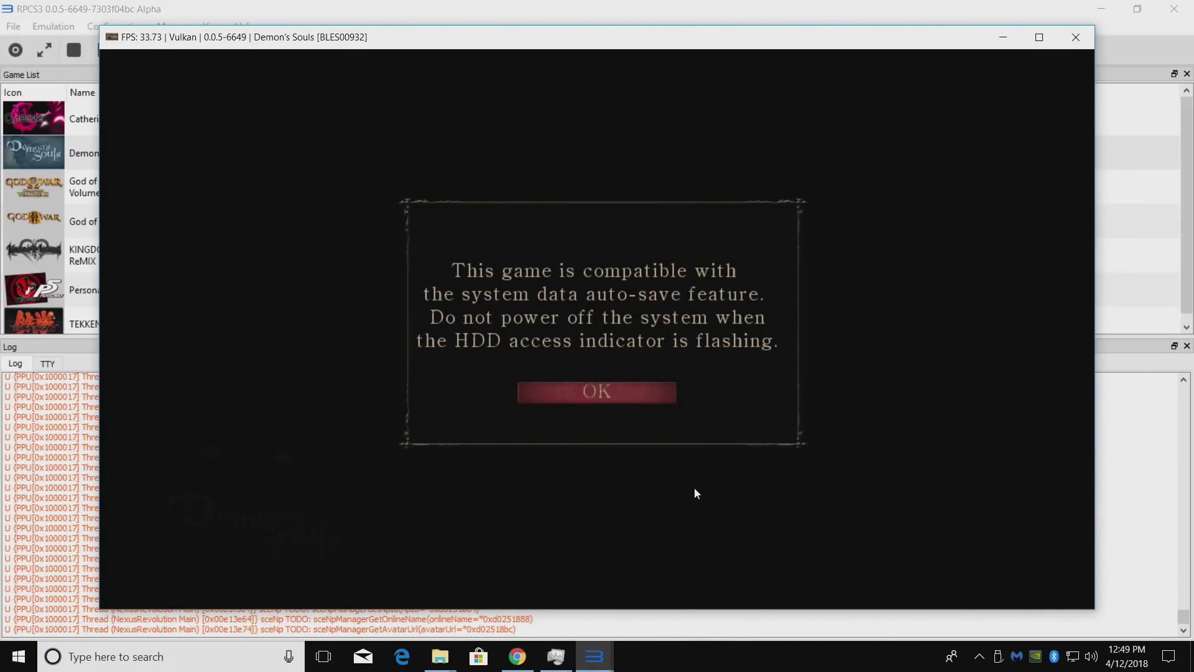
key(x)
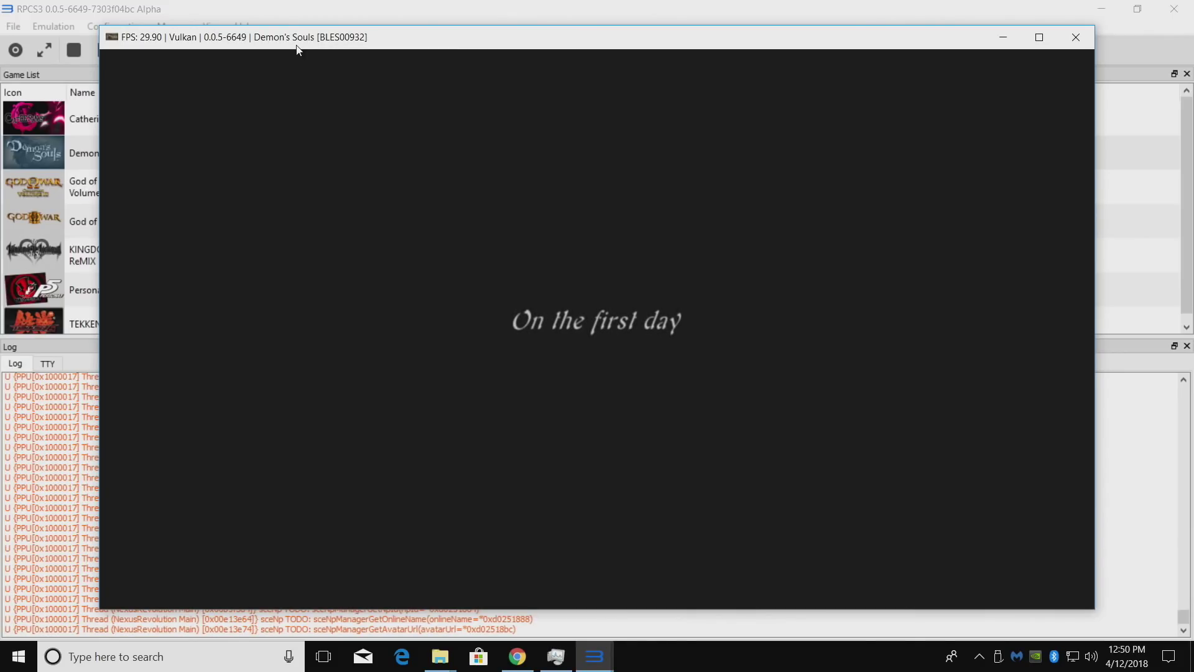
click(1032, 41)
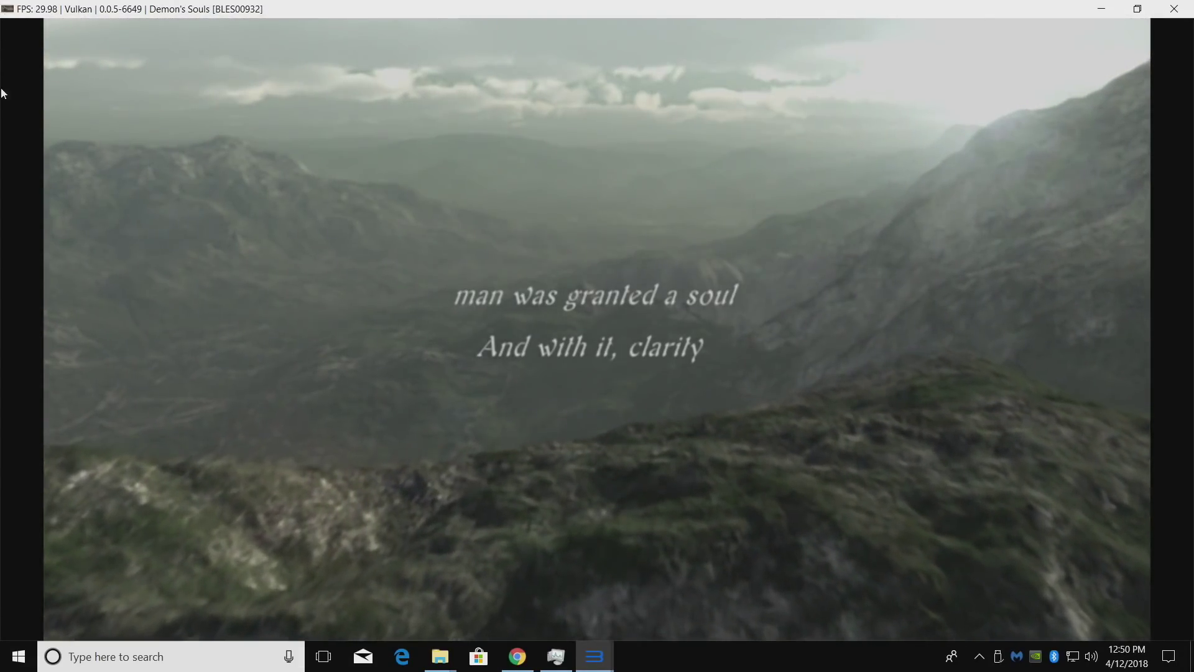
Step: Skip the intro, accept starting in Offline Mode and start a new game up to its Options screen
key(Return)
key(Return)
key(Return)
key(Return)
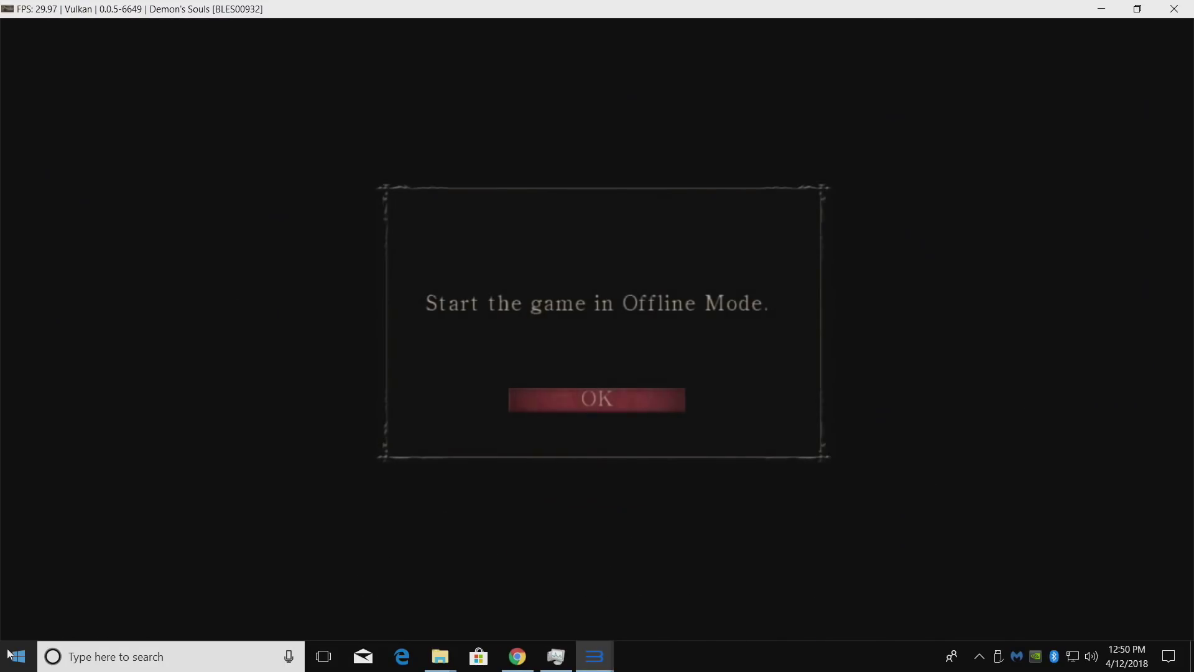
key(Return)
key(Down)
key(Return)
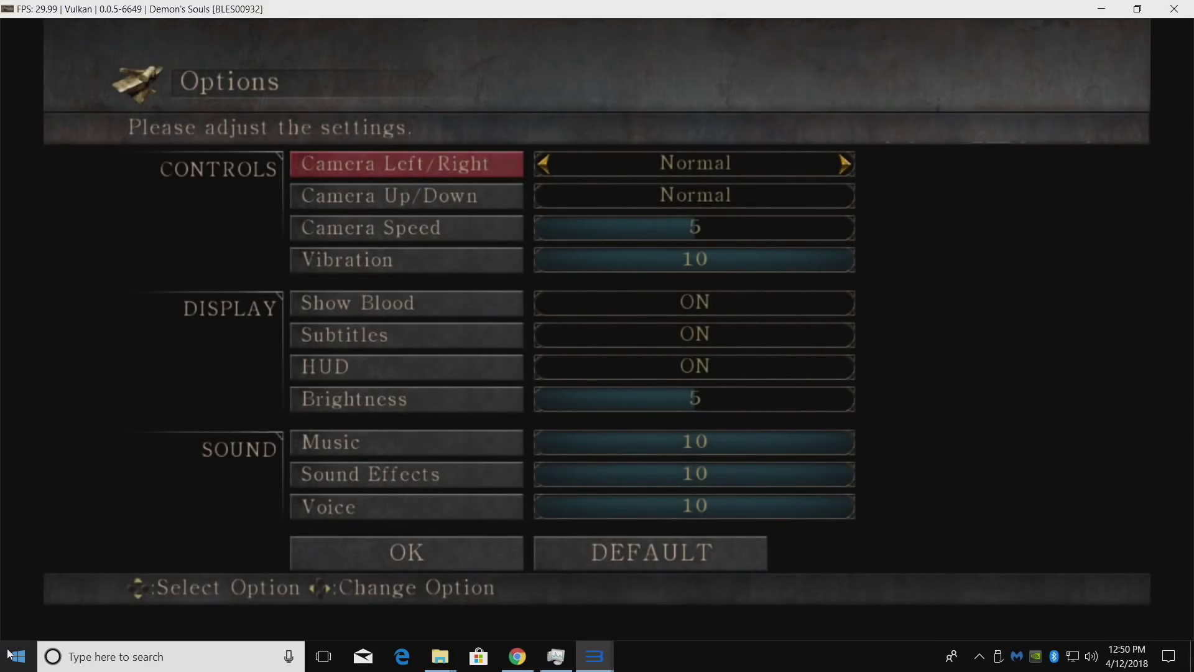
Step: Accept the game's control, display and sound options unchanged and continue to profile creation
key(Down)
key(Down)
key(Down)
key(Down)
key(Down)
key(Down)
key(Down)
key(Down)
key(Down)
key(Down)
key(Down)
key(Return)
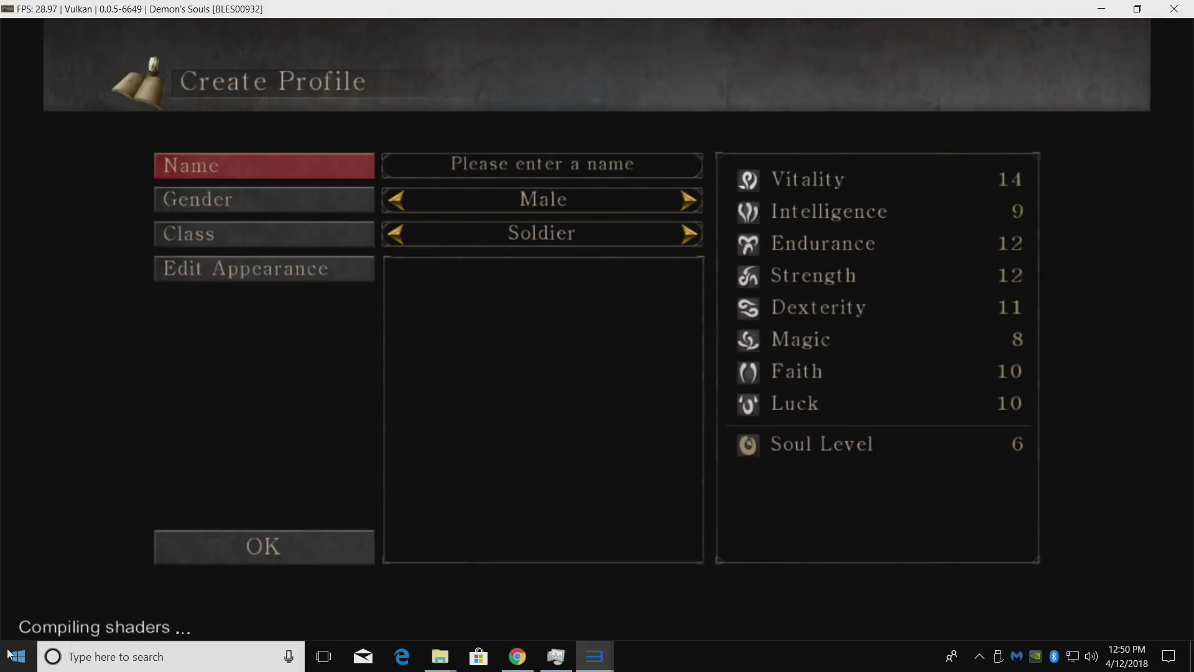
Step: Create a character named eta with the Knight class, confirm the profile and skip the opening cutscene
key(Return)
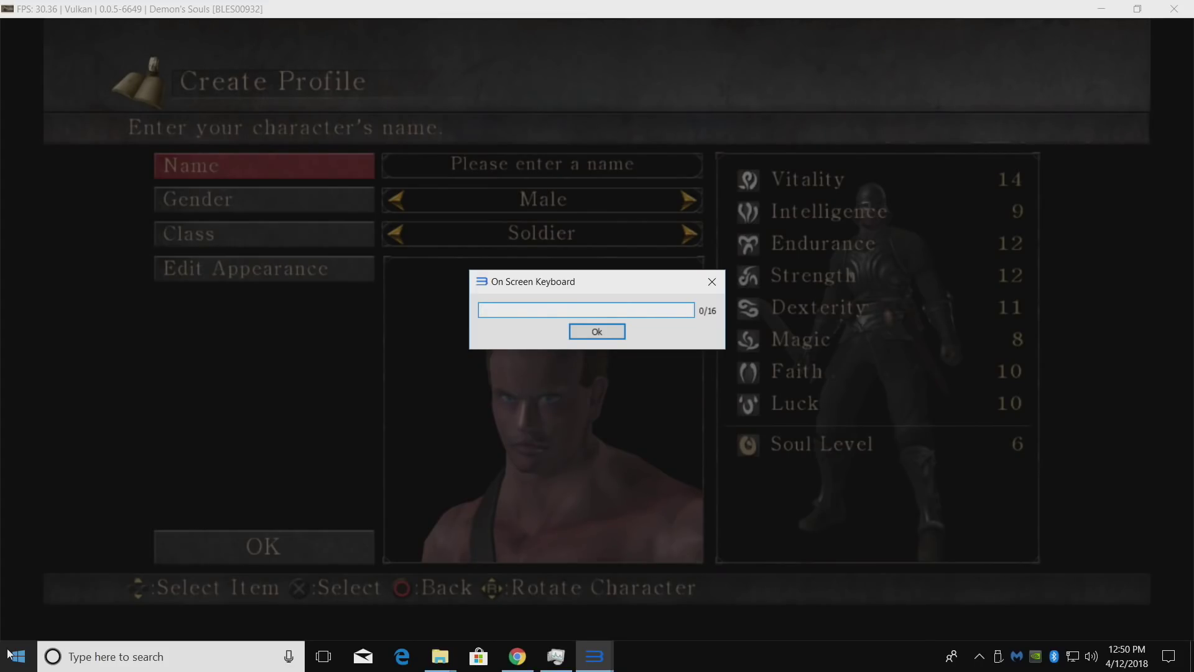
text(eta)
key(Return)
key(Down)
key(Down)
key(Right)
key(Down)
key(Down)
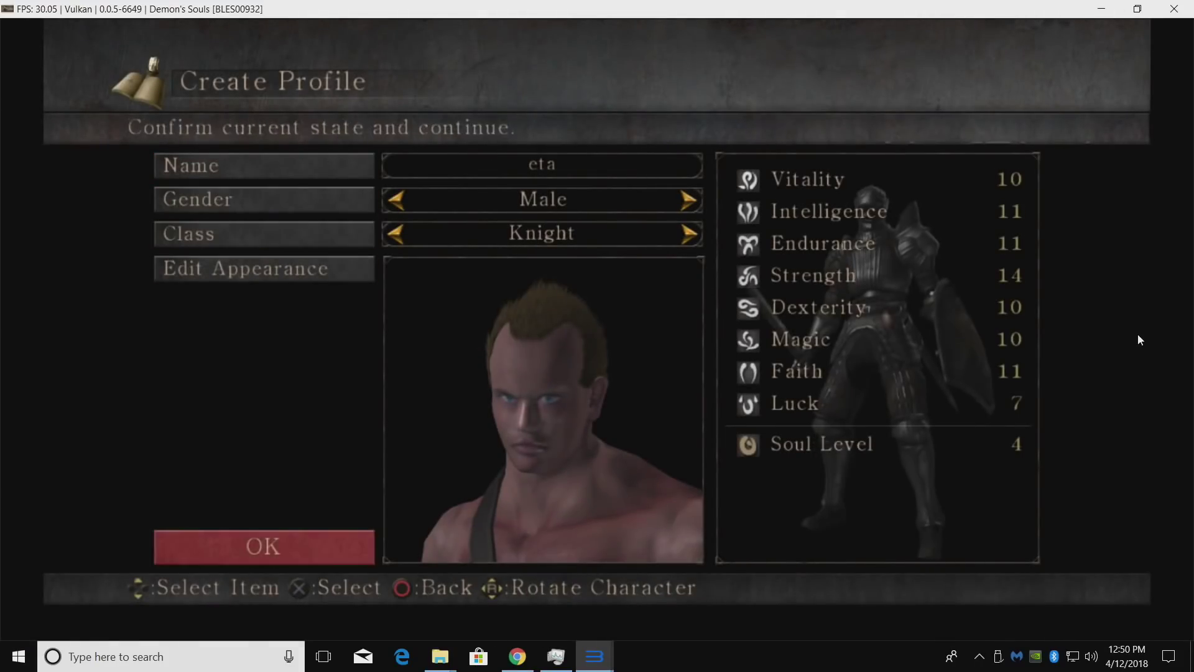
key(Return)
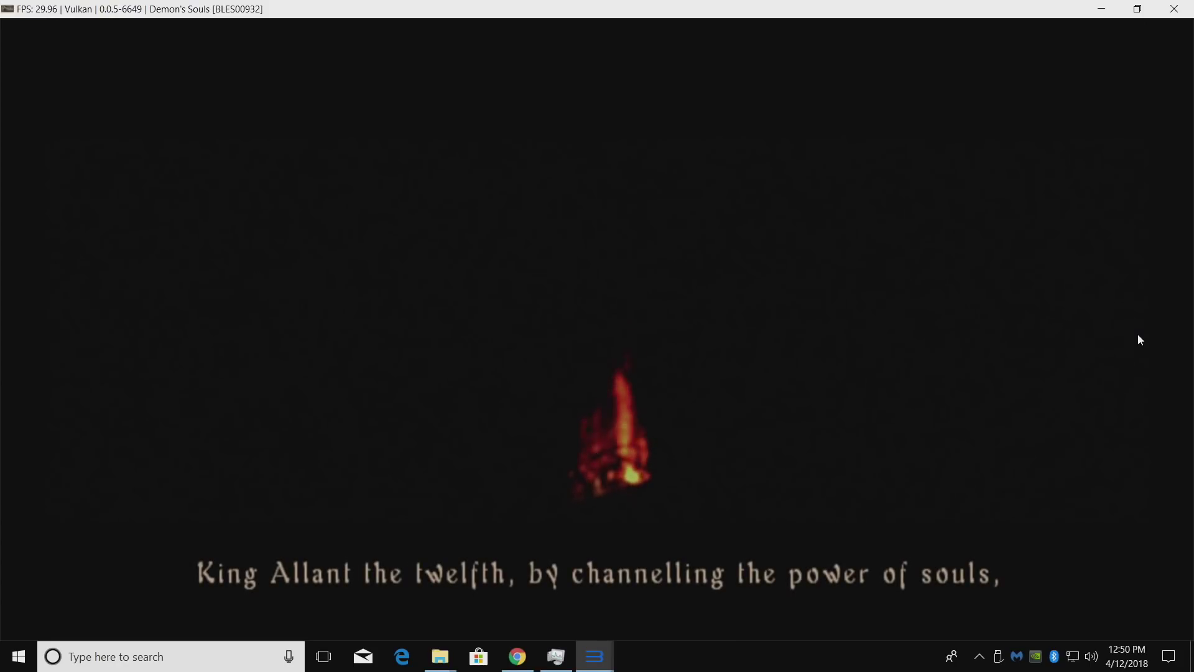
key(Return)
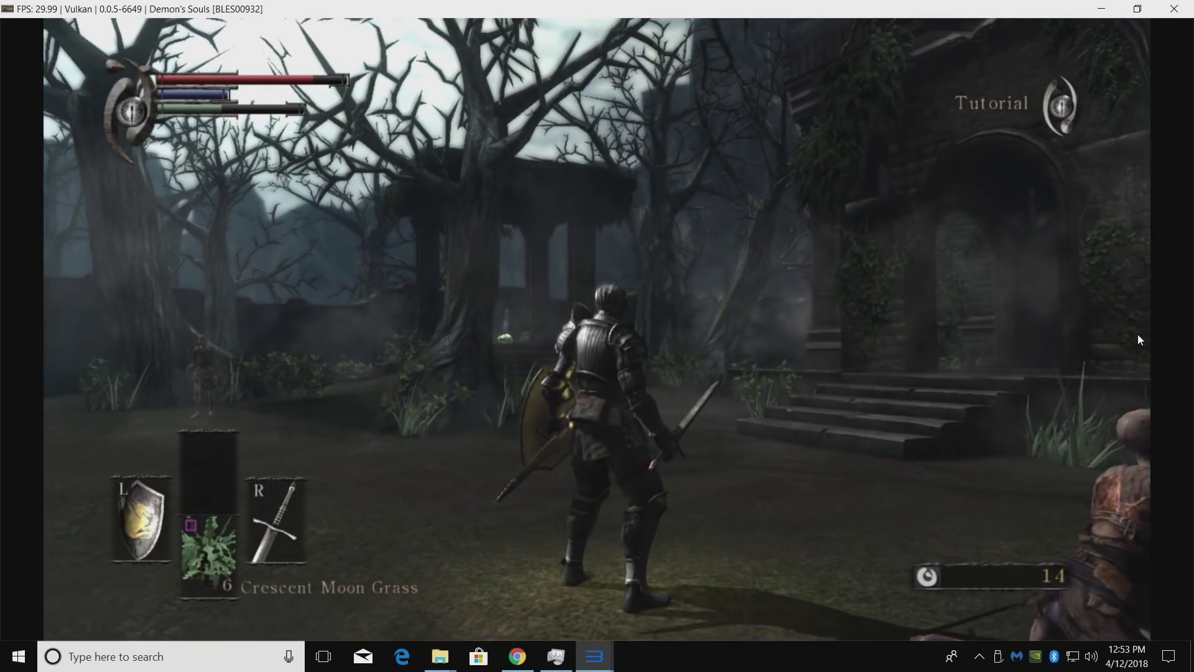
Step: Close Demon's Souls and boot TEKKEN 6 from the game list, accepting its startup notice
click(1174, 9)
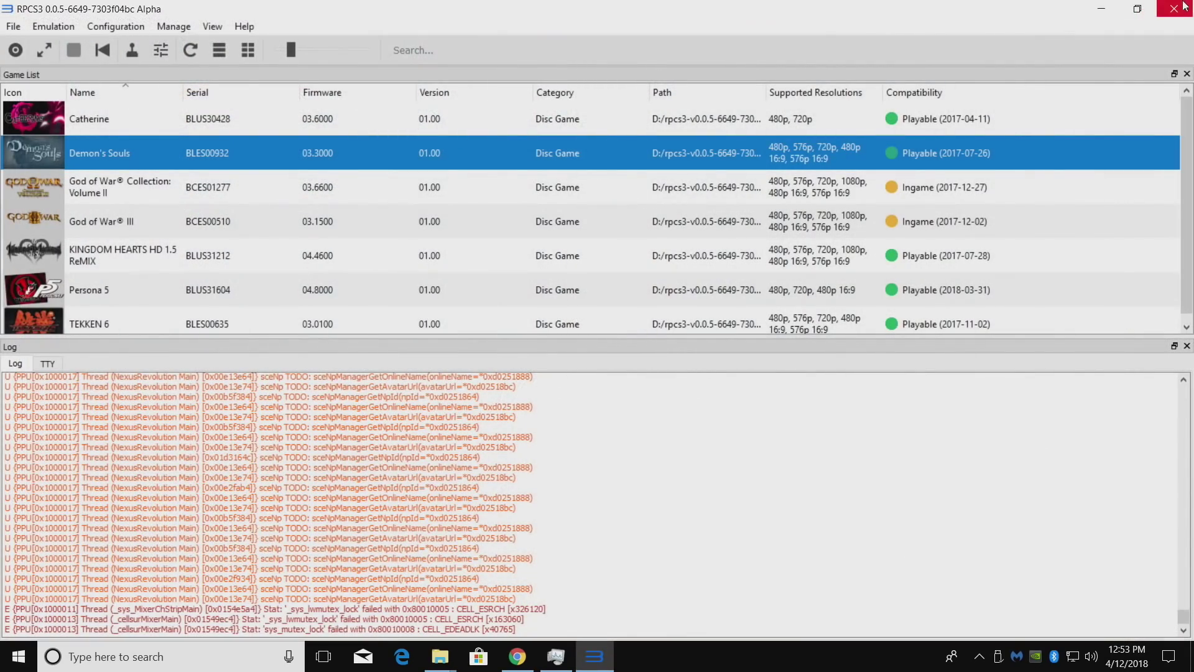
scroll(72, 318, down, 1)
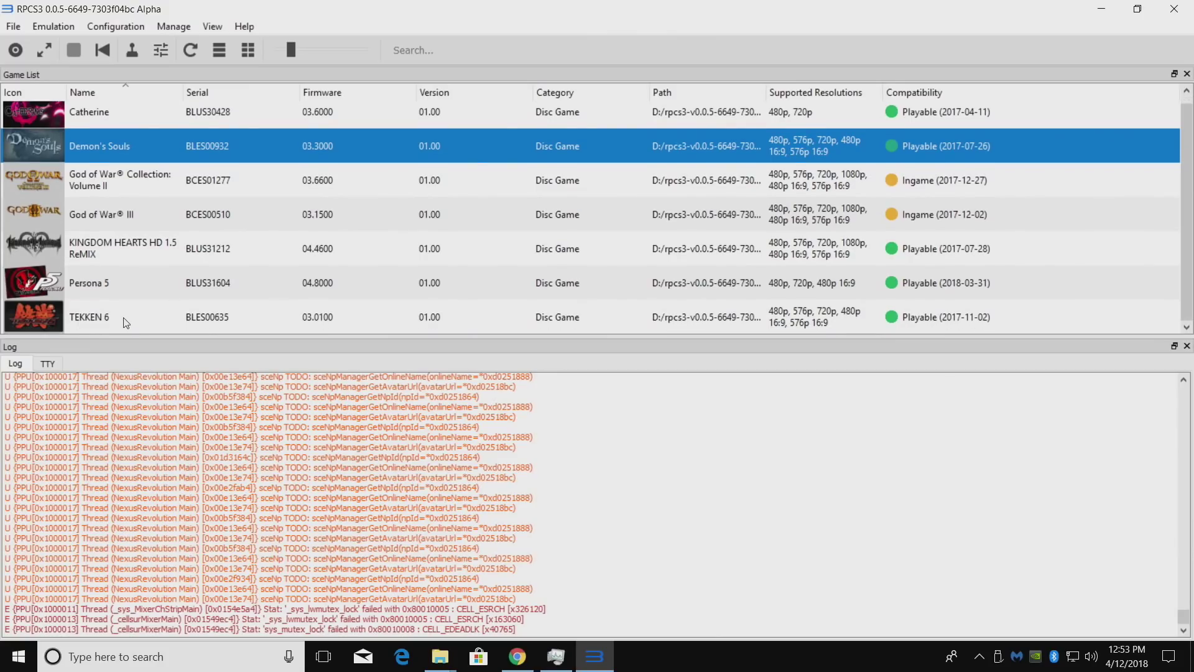
double_click(107, 318)
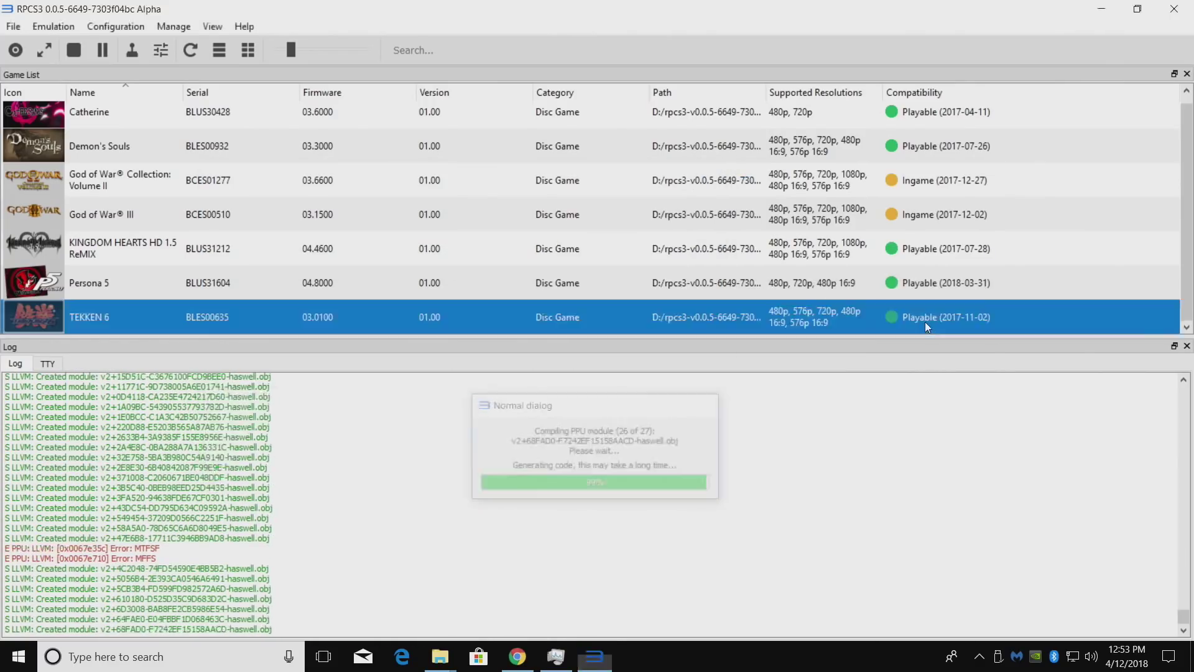
key(Return)
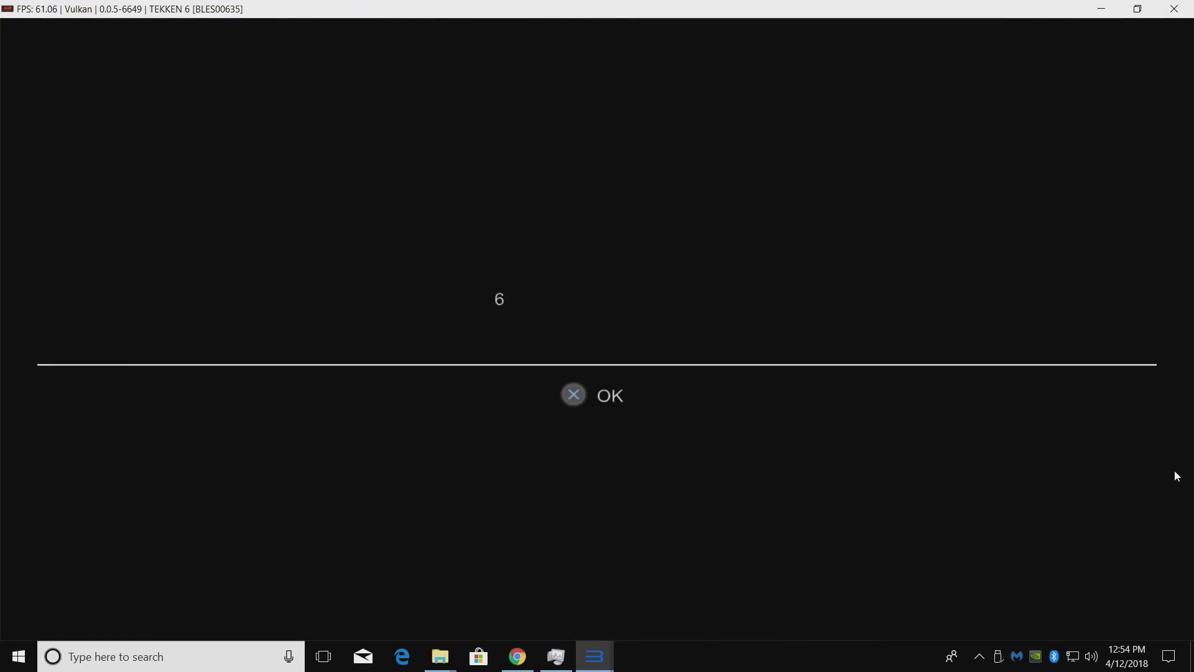
key(x)
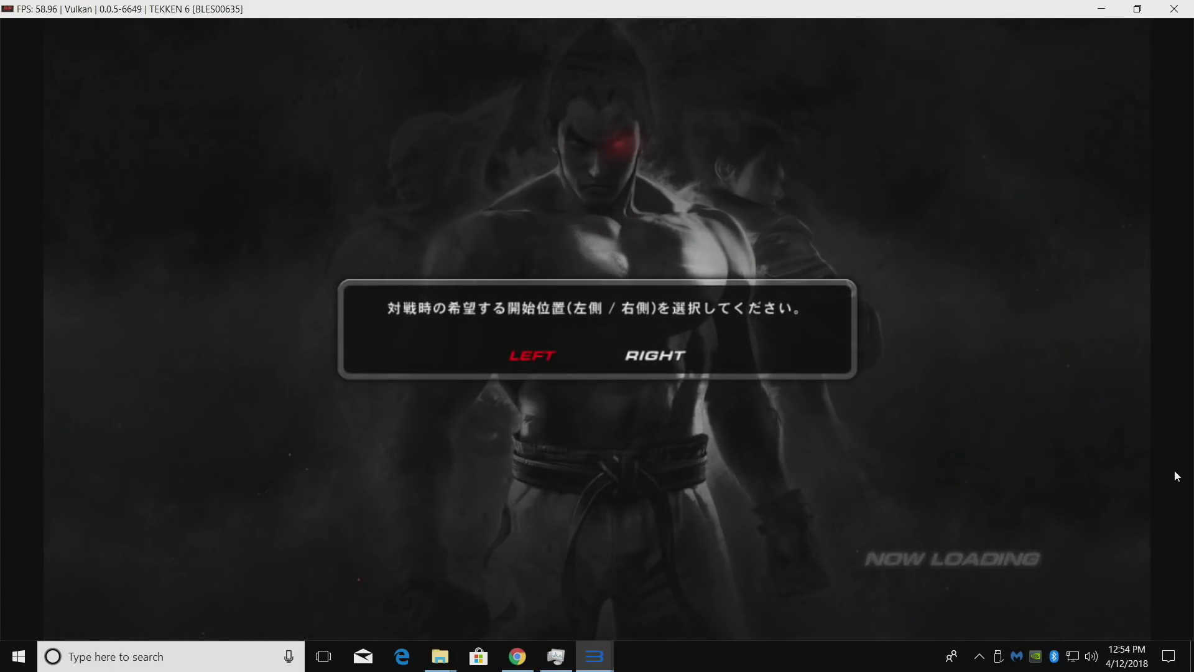
Step: Choose LEFT as the starting side and start Arcade Battle under Offline Mode
key(x)
key(Down)
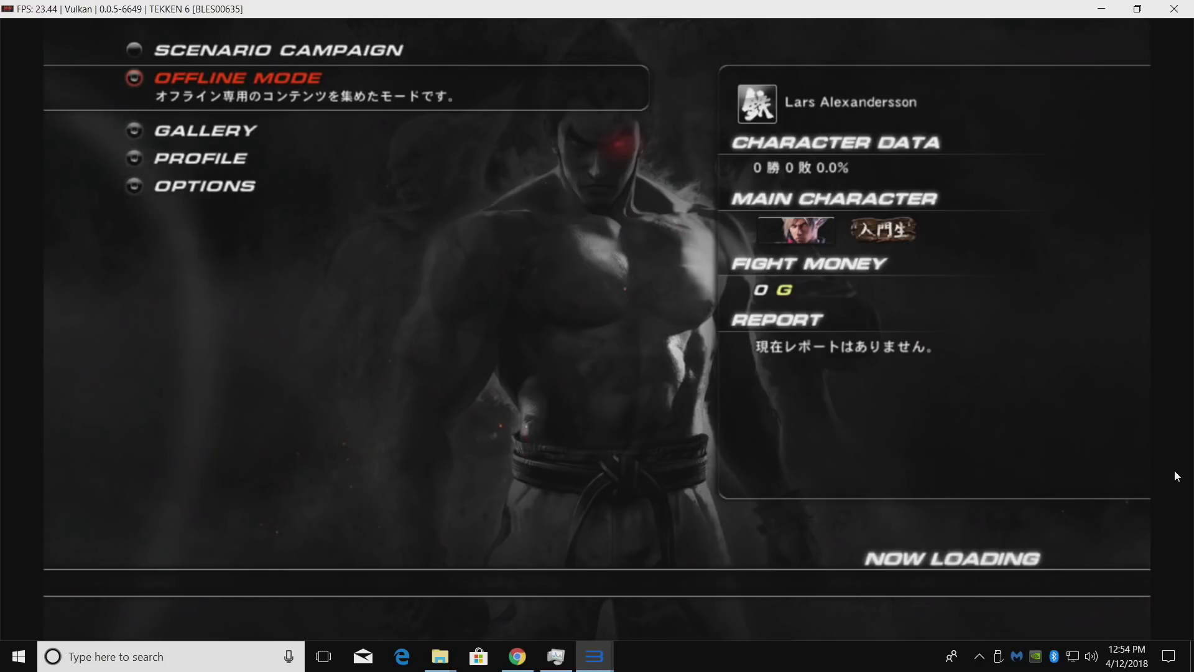
key(x)
key(Down)
key(Up)
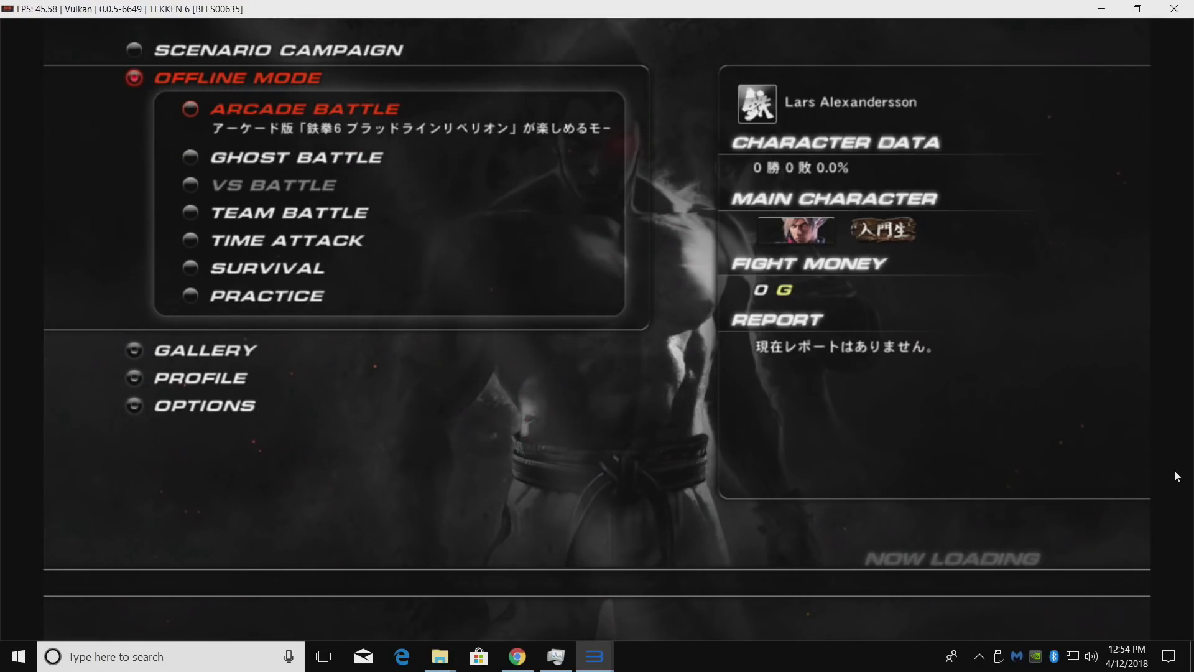
key(x)
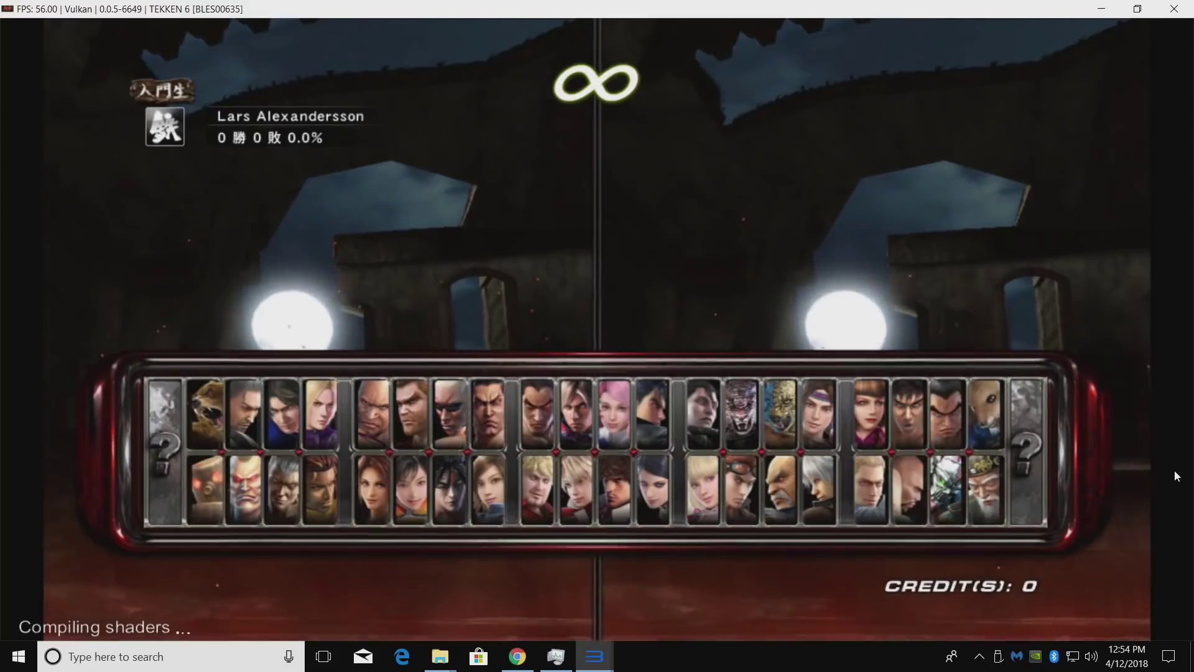
Step: Choose Eddy Gordo as the fighter for the arcade battle
key(Right)
key(Left)
key(Left)
key(Left)
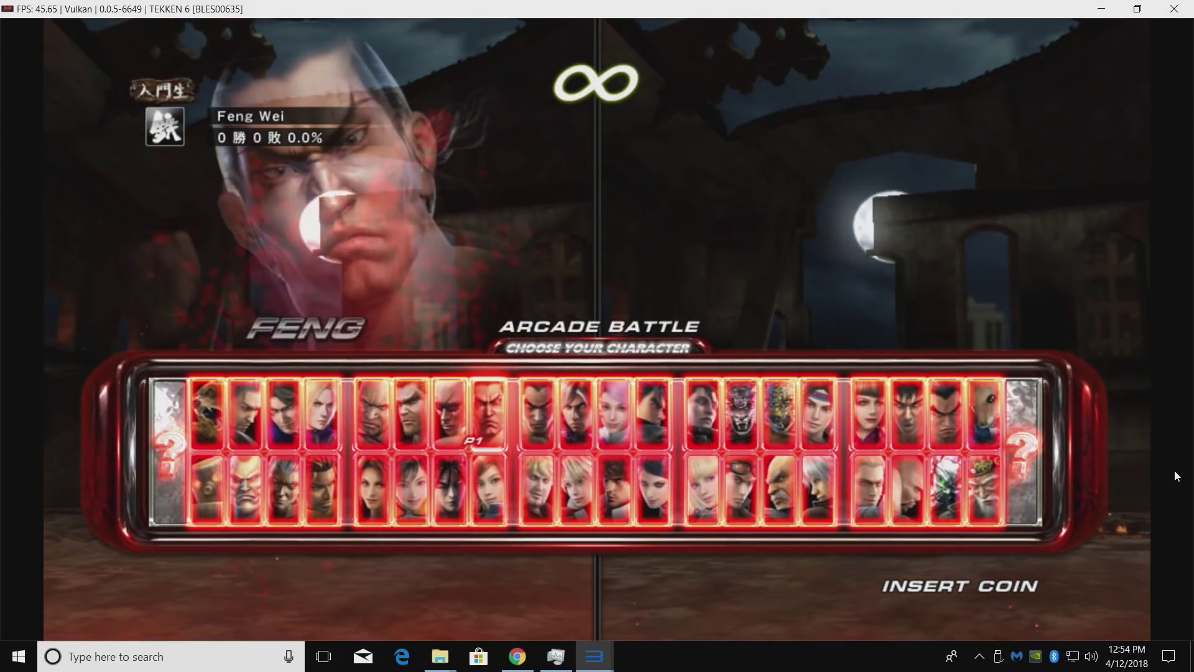
key(Left)
key(Left)
key(Left)
key(Down)
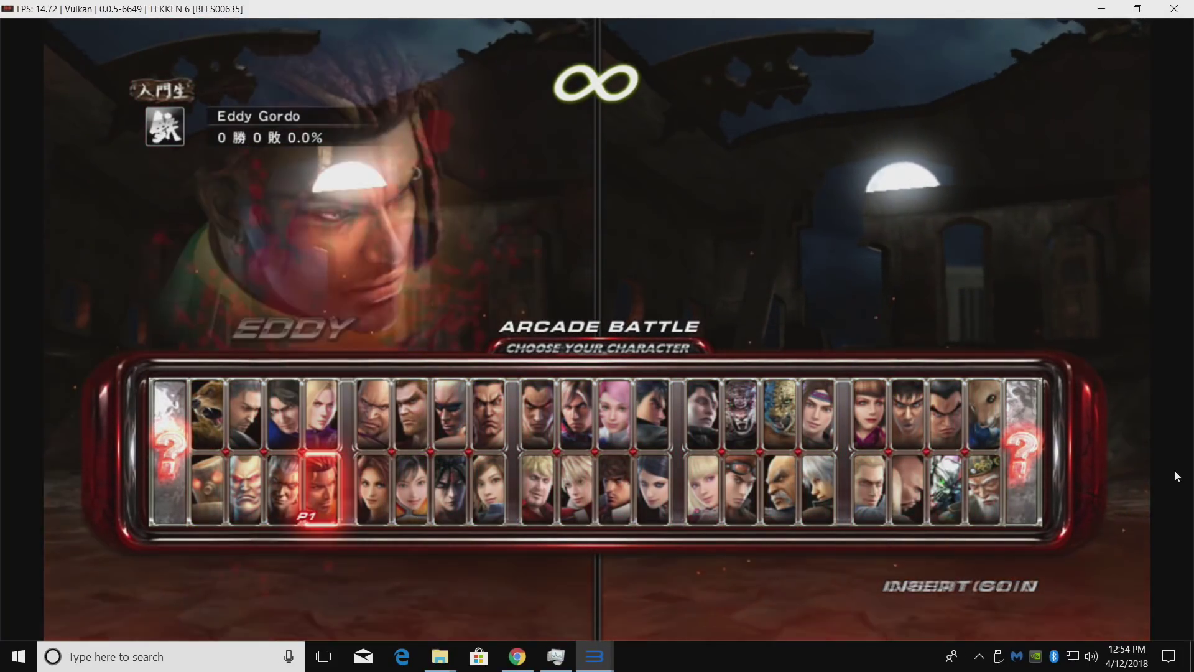
key(x)
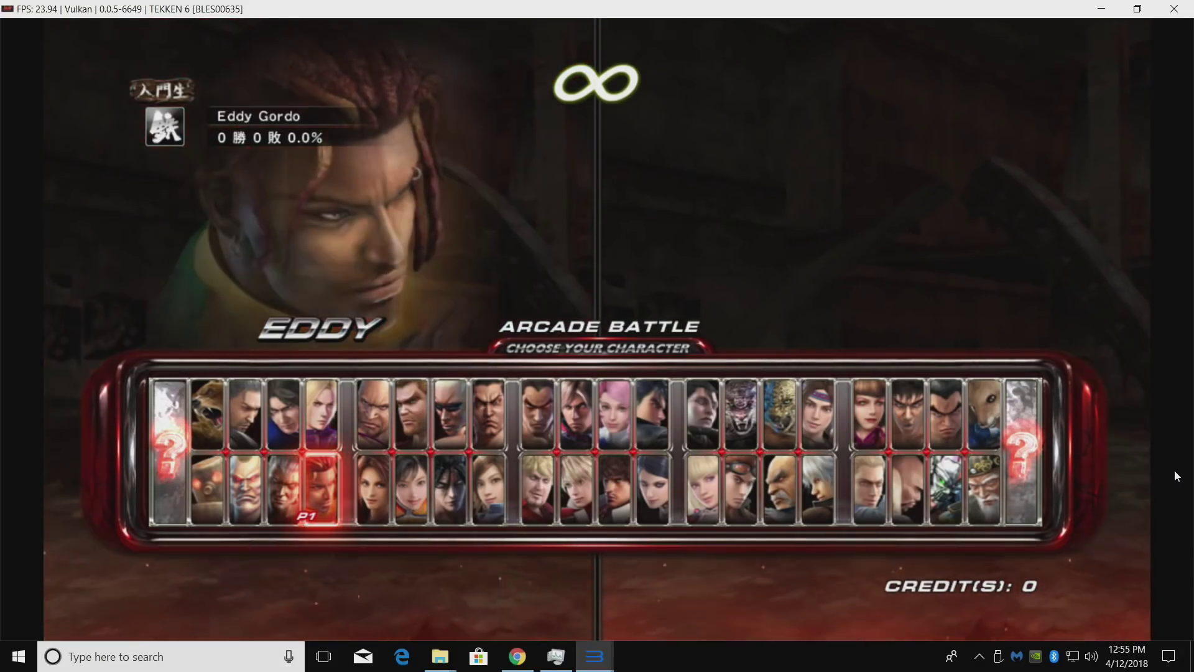